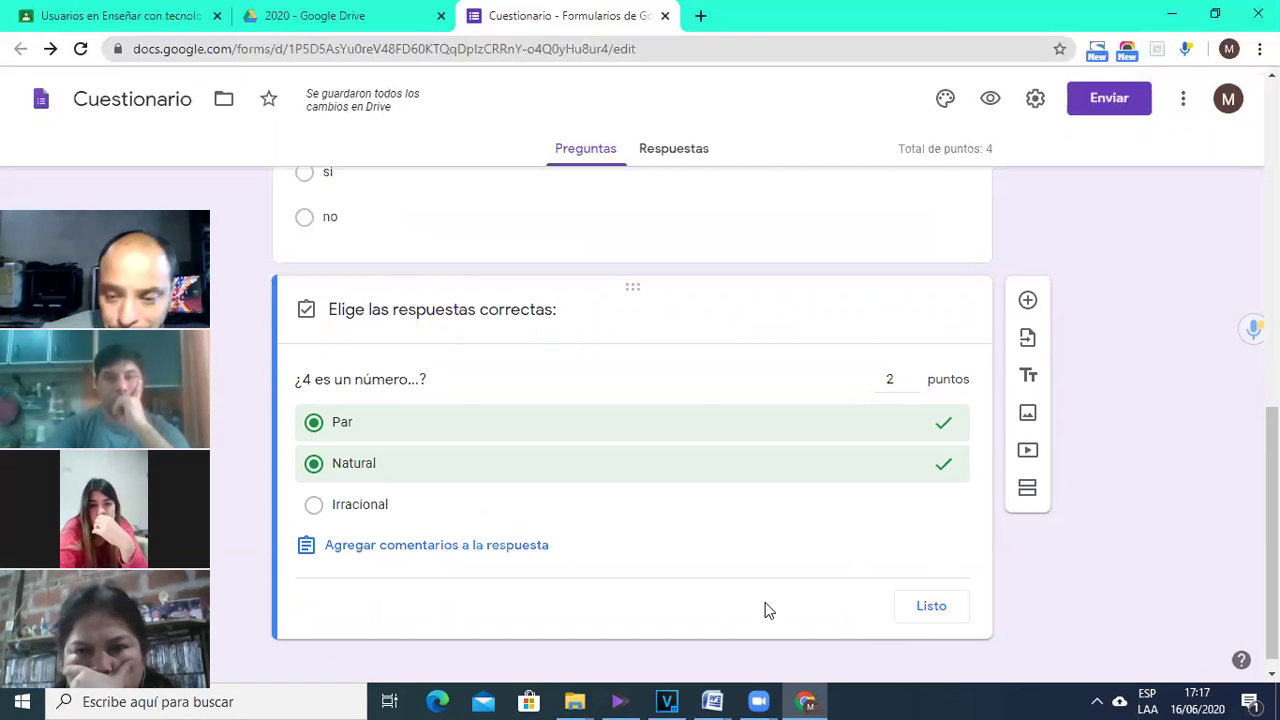
Close the answer key of the "¿4 es un número...?" question and change its type to Casillas de verificación
left_click(933, 607)
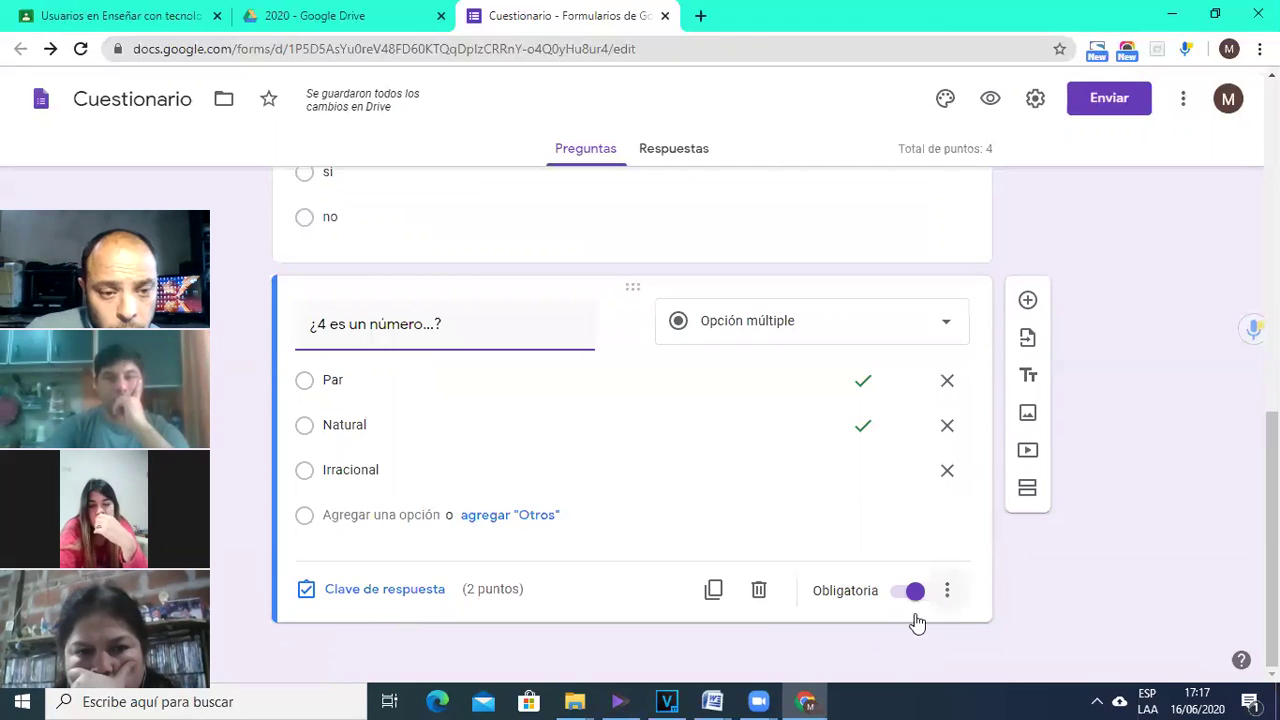
left_click(396, 596)
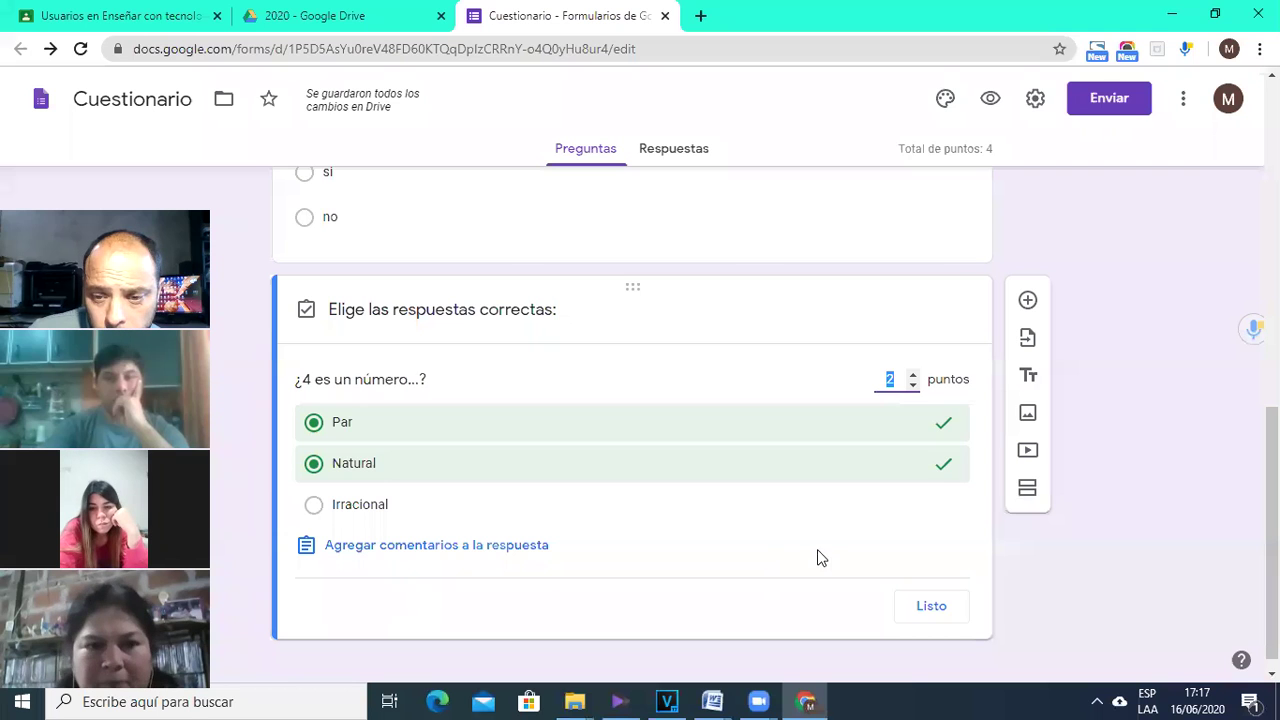
left_click(934, 615)
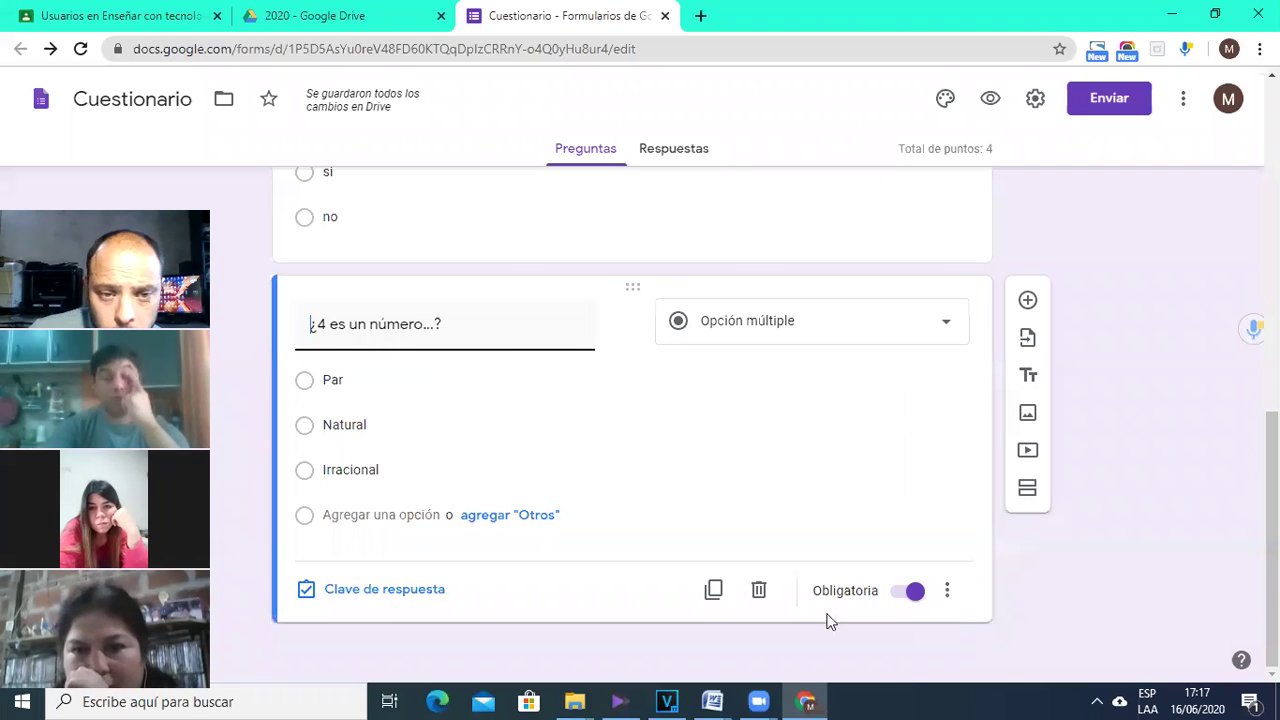
left_click(729, 335)
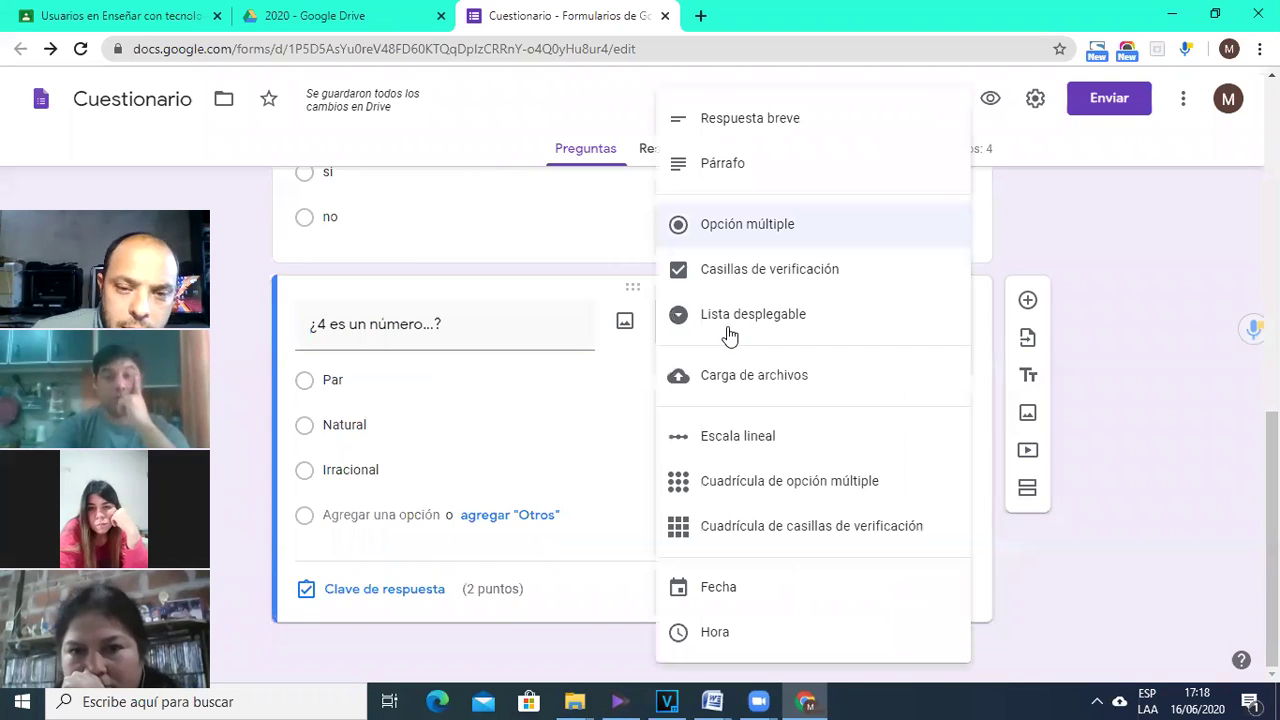
left_click(722, 277)
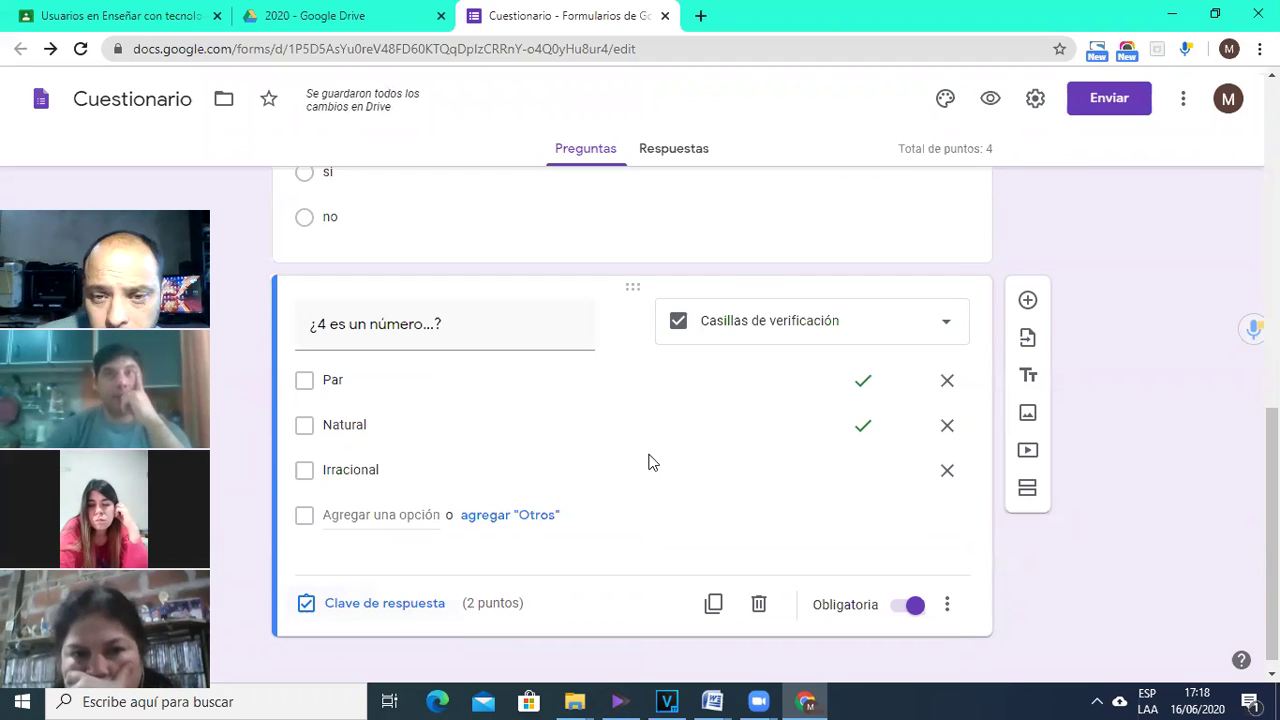
Preview the form and try to submit it with only Par and Natural checked under "¿4 es un número...?"
left_click(990, 99)
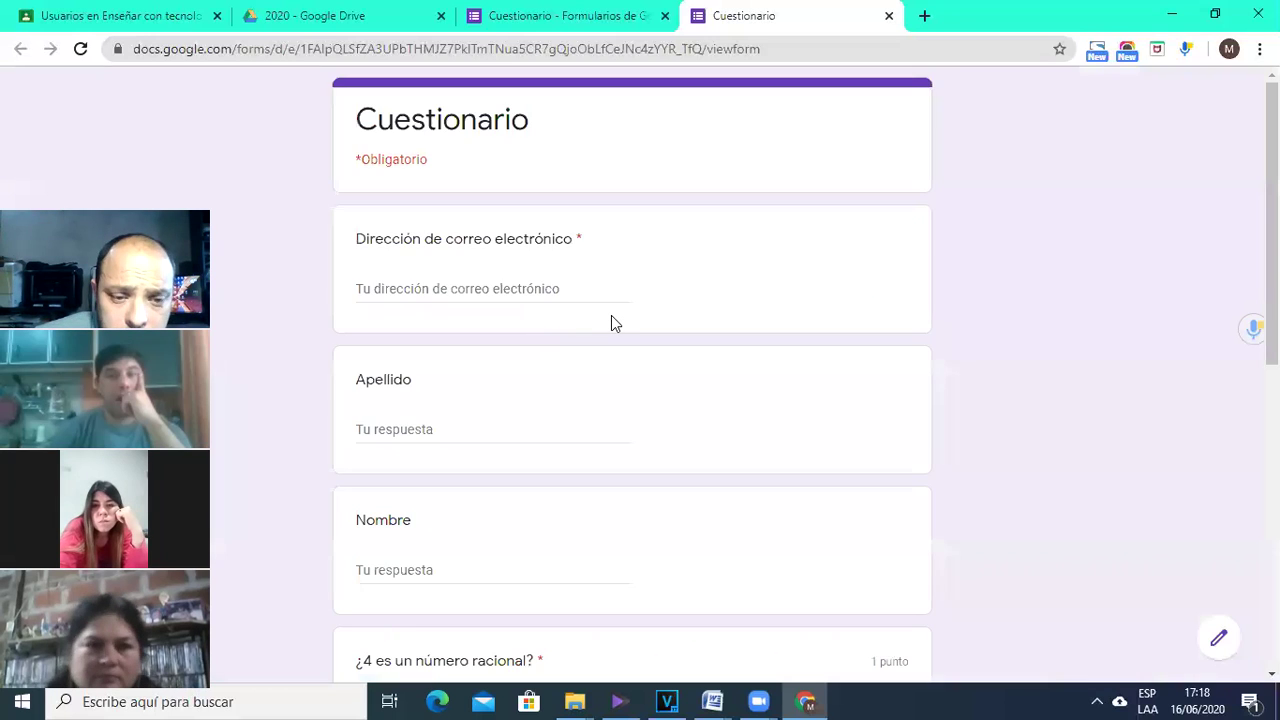
scroll(608, 323, "down", 7)
left_click(364, 392)
left_click(365, 425)
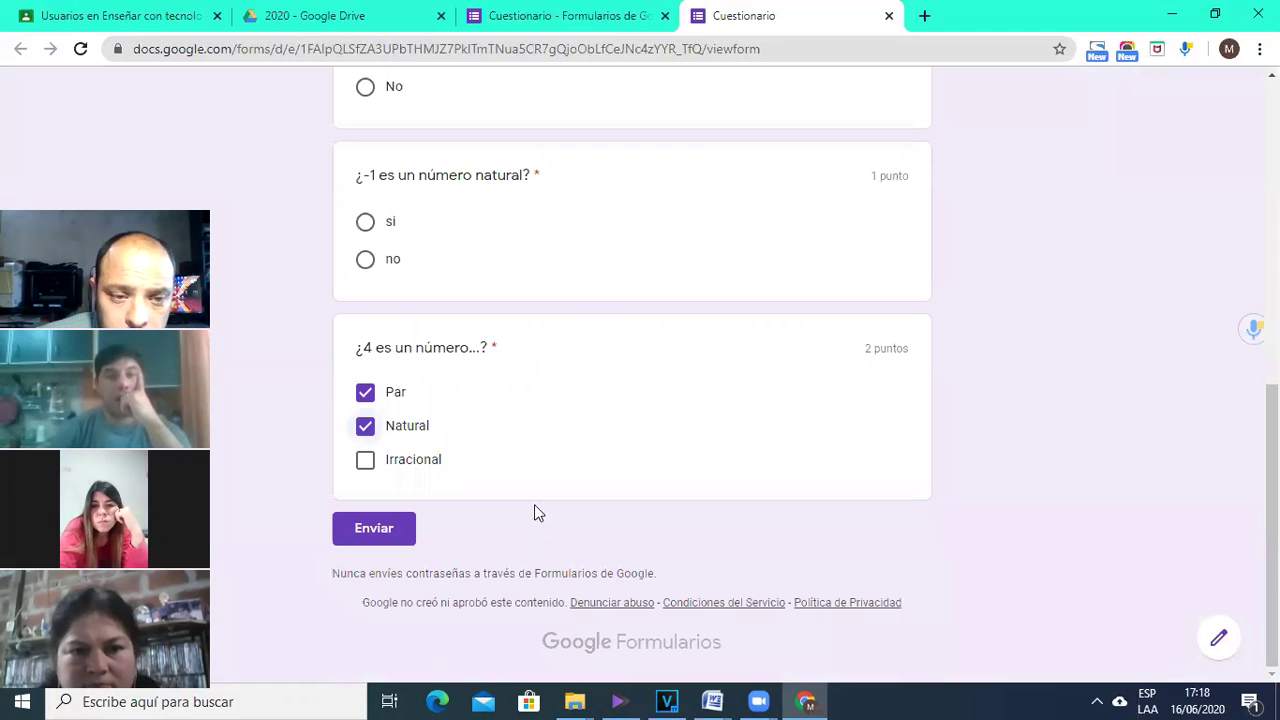
left_click(376, 535)
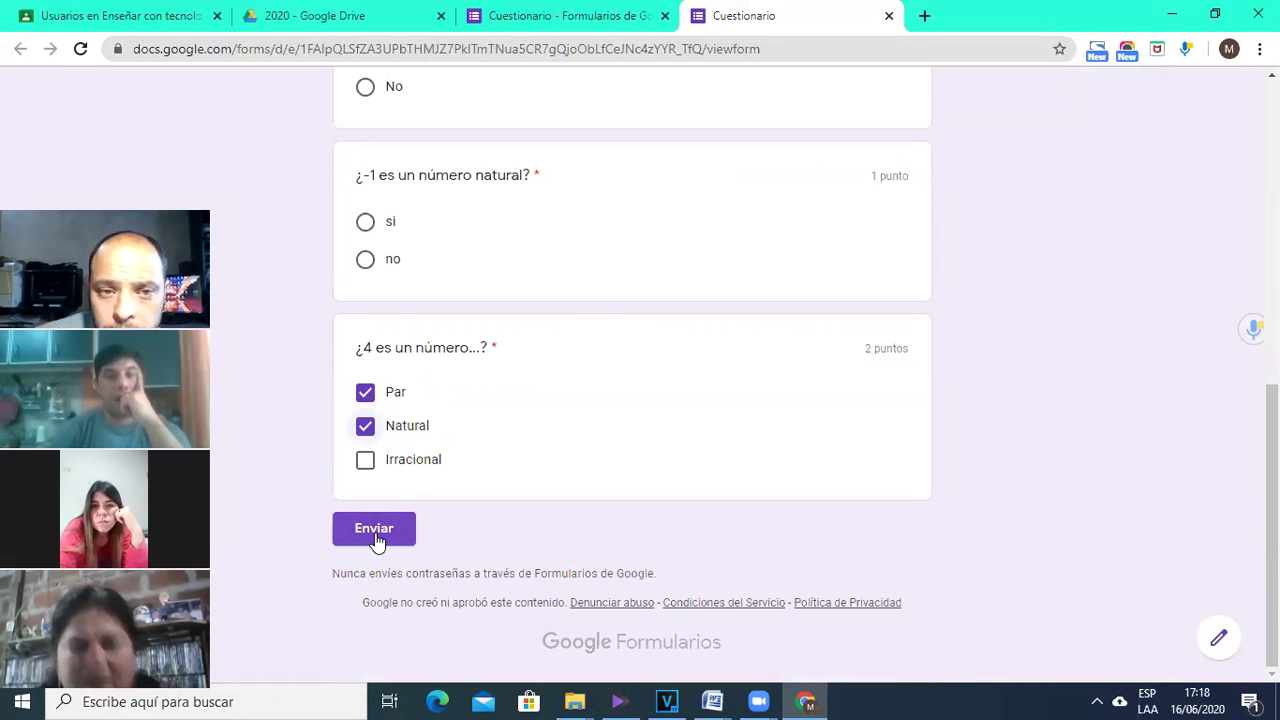
left_click(376, 535)
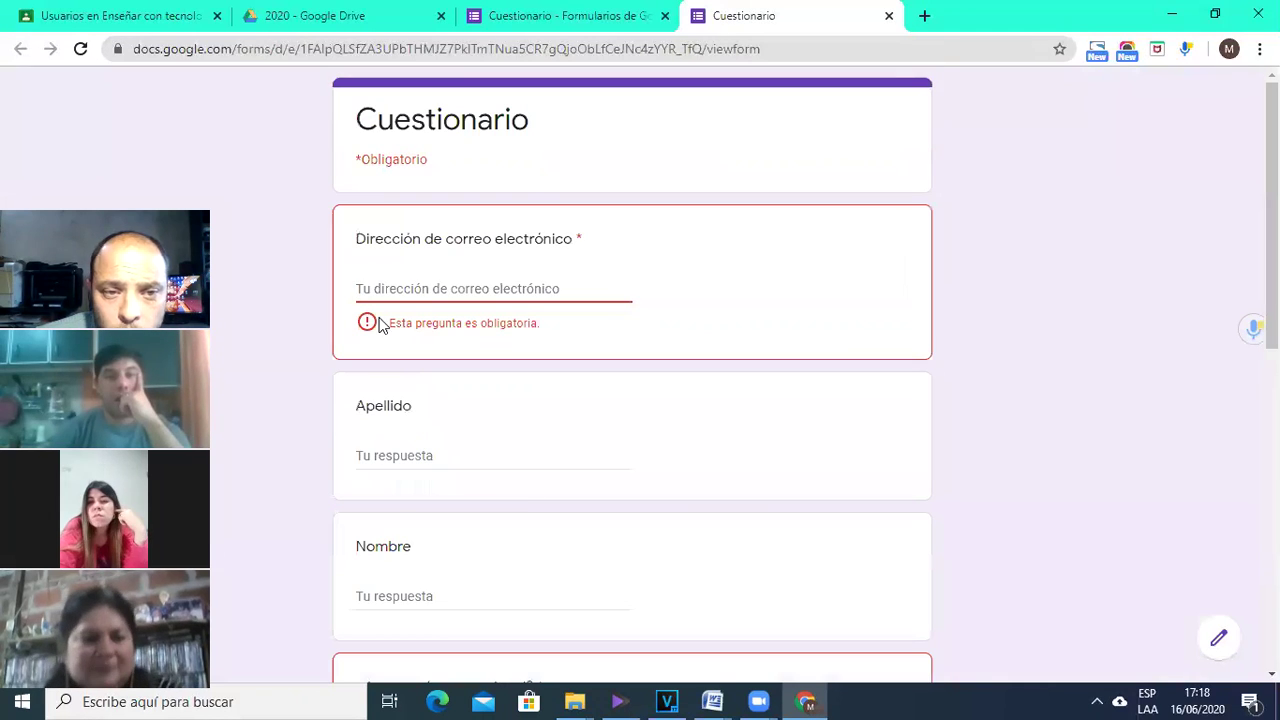
Review the required questions flagged in the form preview and close the preview without submitting it
left_click(374, 287)
key("Down")
key("Return")
left_click(408, 424)
scroll(658, 395, "down", 7)
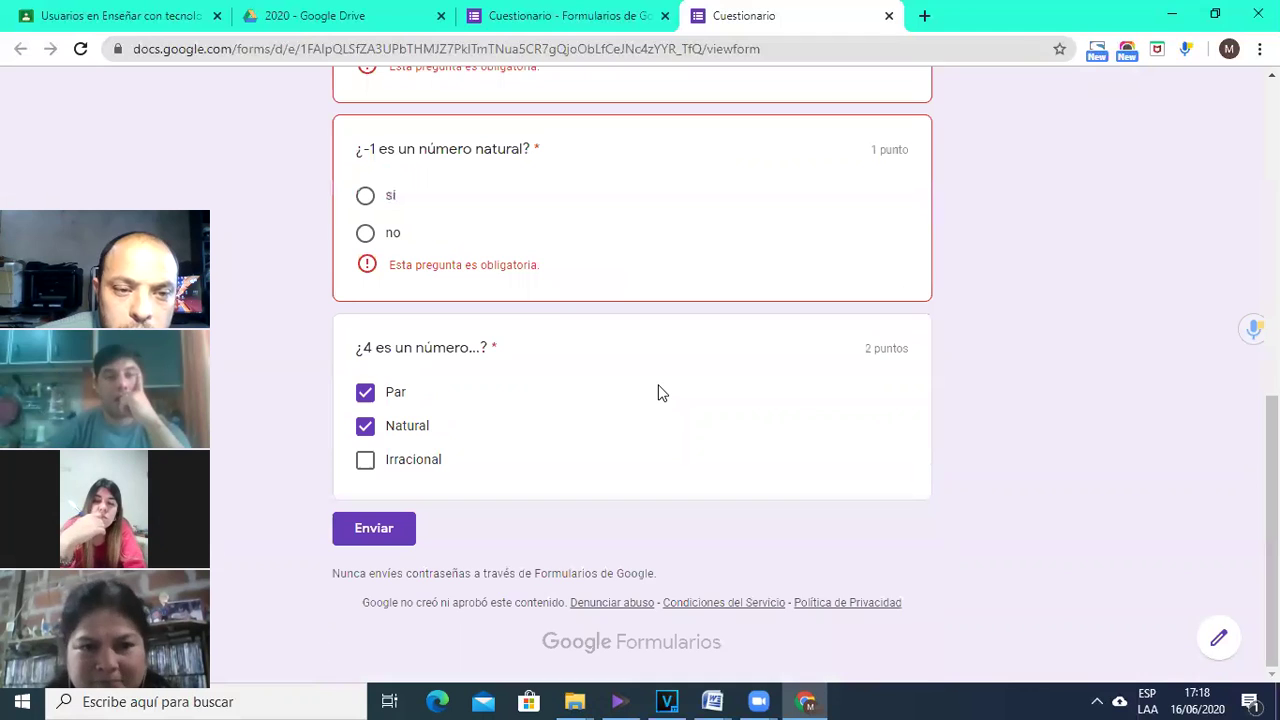
scroll(584, 401, "up", 2)
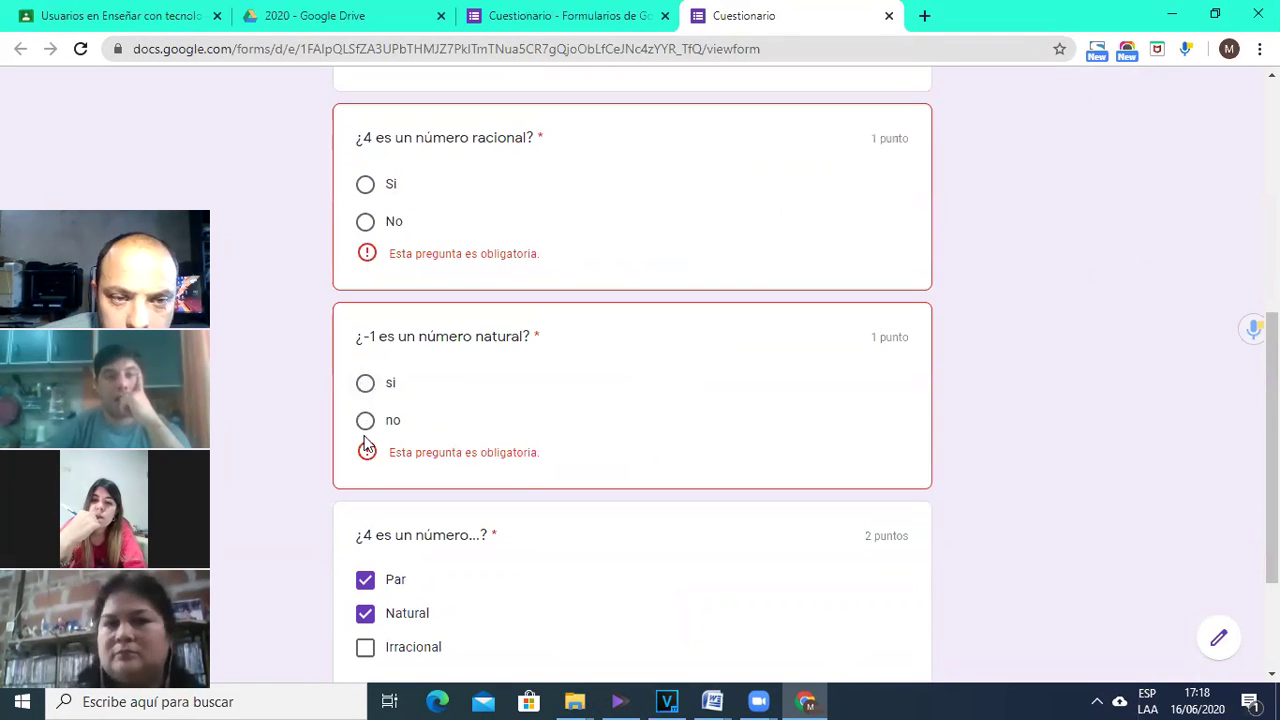
scroll(543, 486, "down", 2)
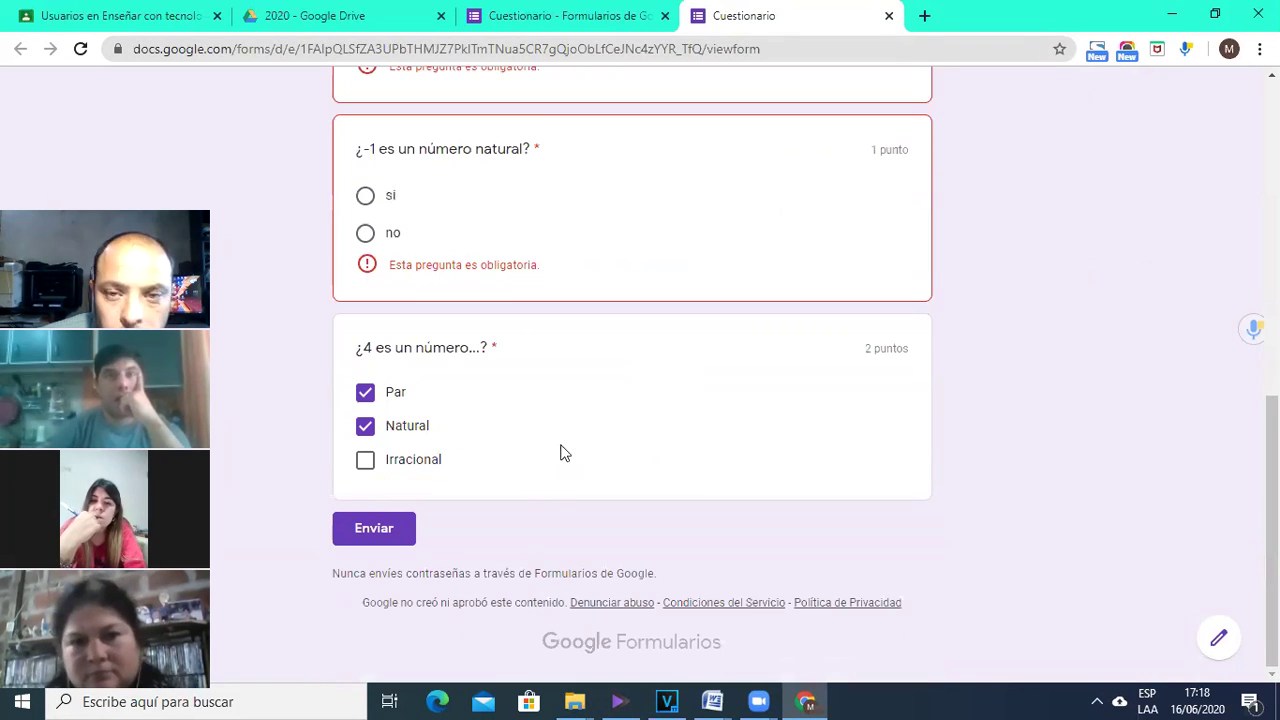
scroll(600, 440, "up", 4)
scroll(630, 417, "down", 4)
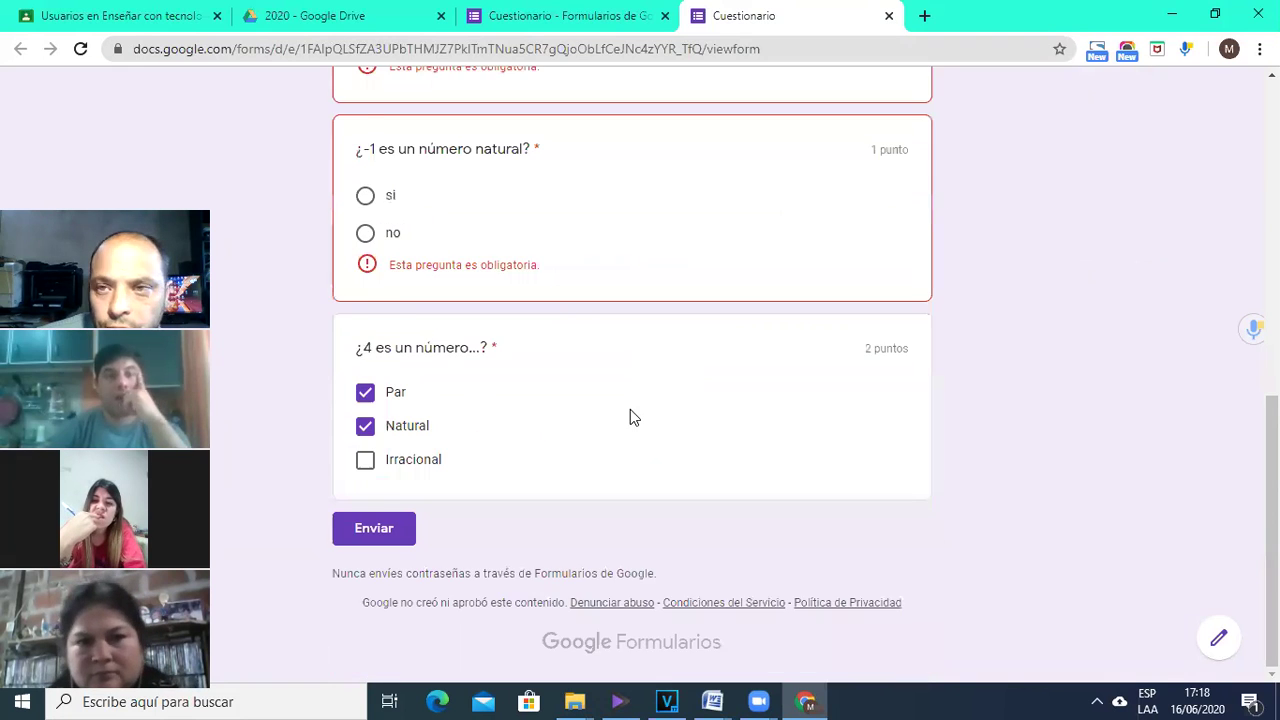
scroll(630, 417, "up", 3)
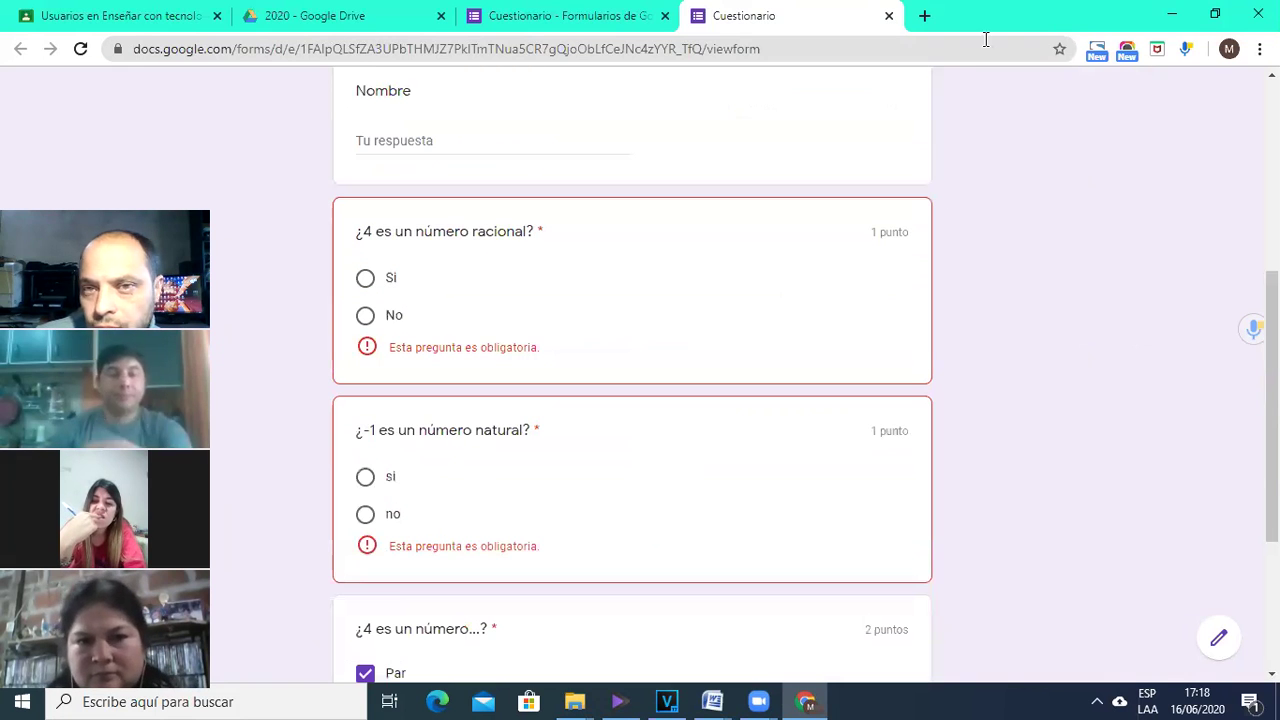
left_click(888, 16)
left_click(708, 180)
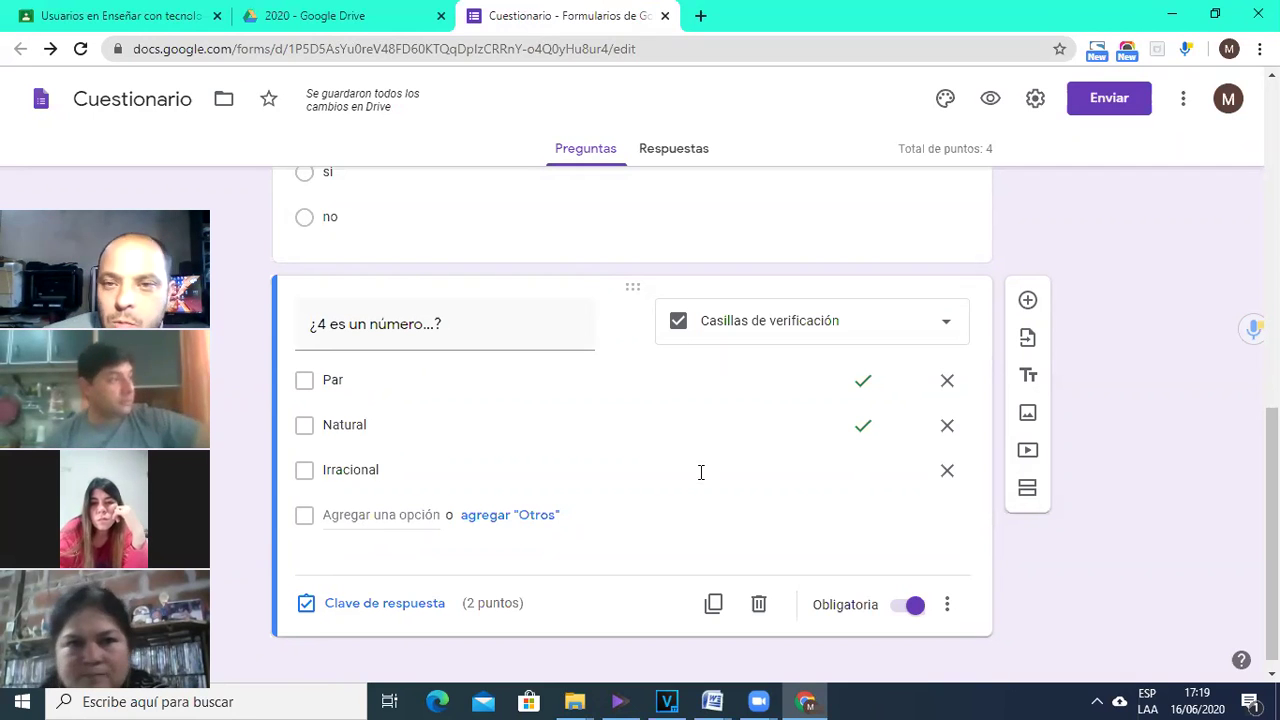
Change the "¿4 es un número...?" question to Opción múltiple and check which extra display options it offers
scroll(714, 477, "up", 10)
scroll(712, 473, "up", 1)
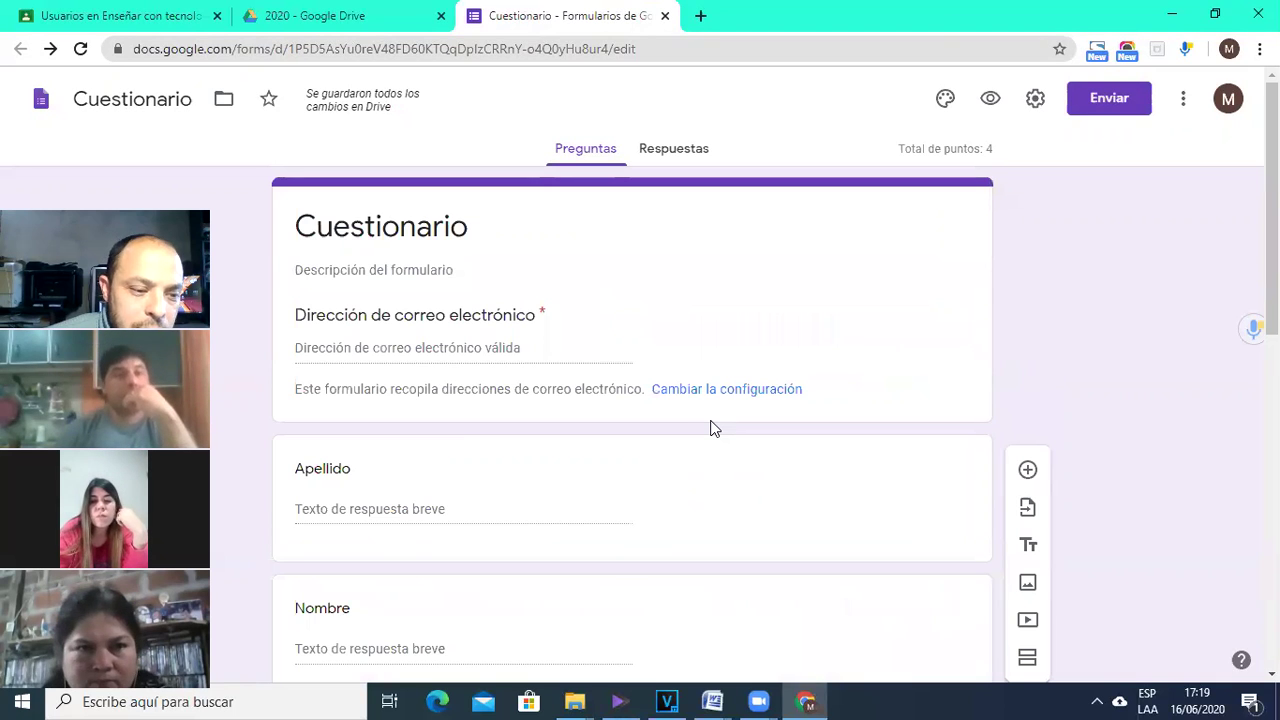
scroll(691, 417, "down", 1)
scroll(690, 417, "down", 7)
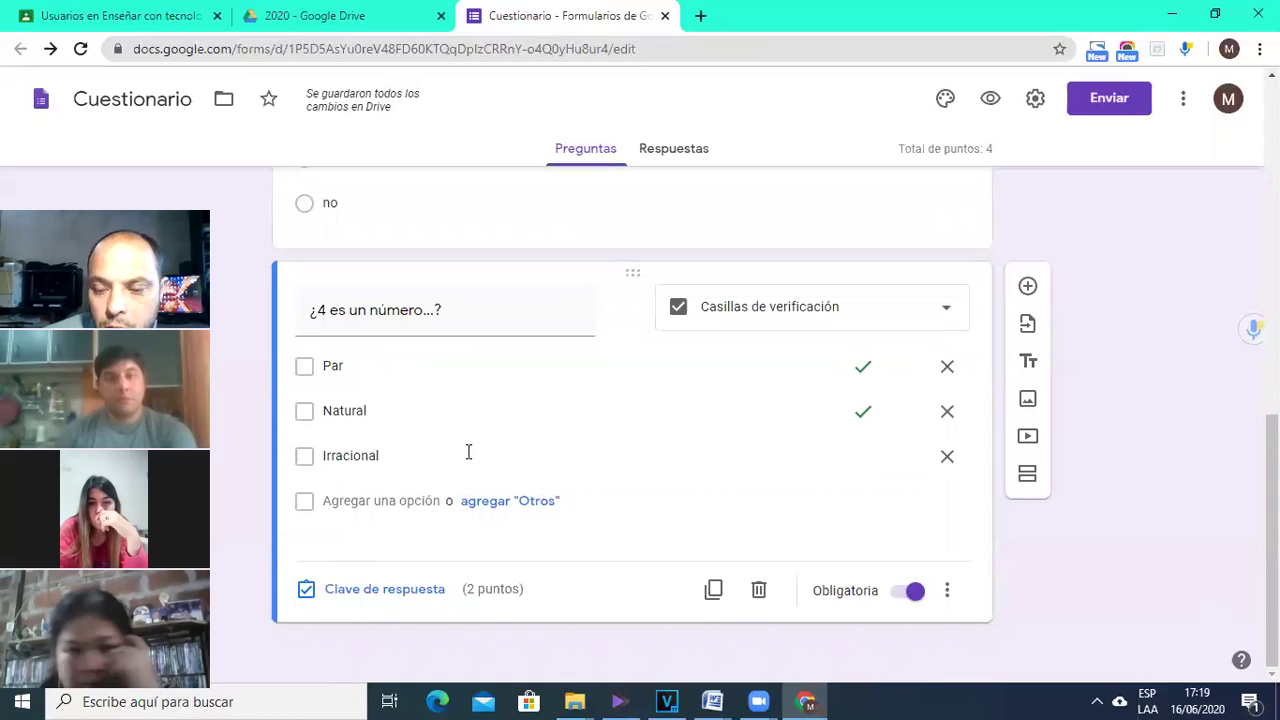
scroll(491, 422, "up", 2)
scroll(491, 422, "down", 2)
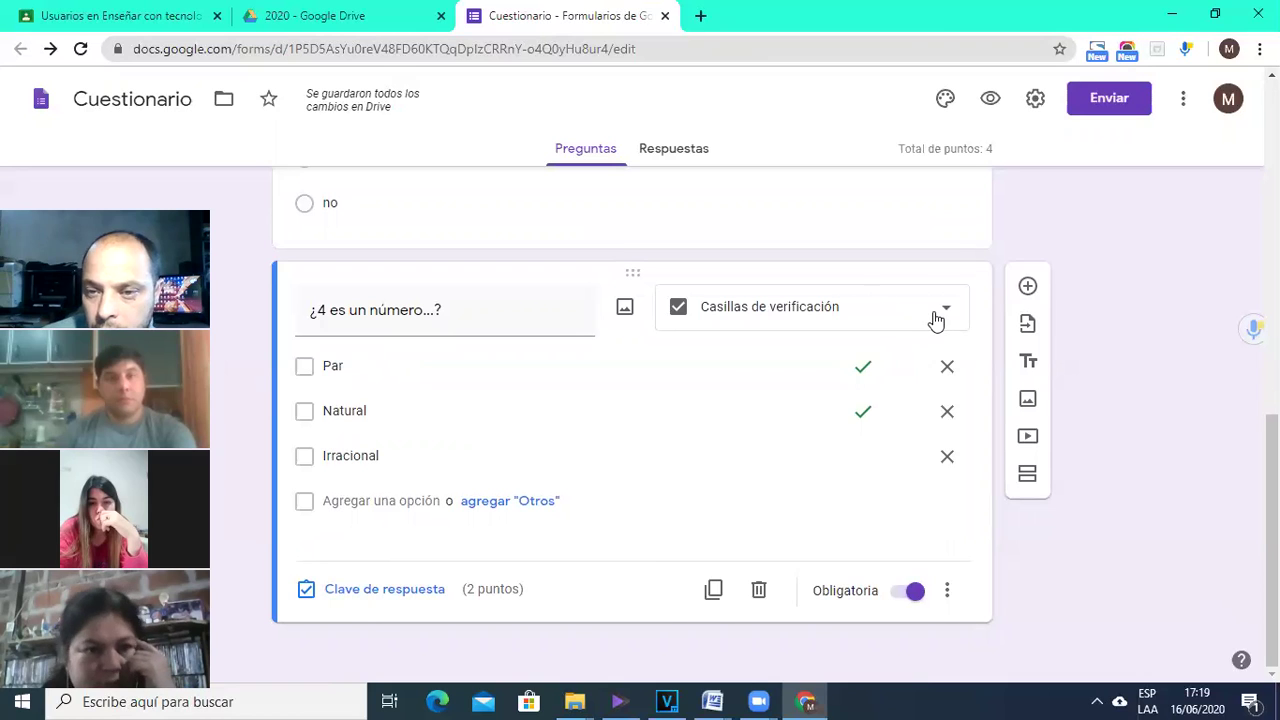
left_click(935, 319)
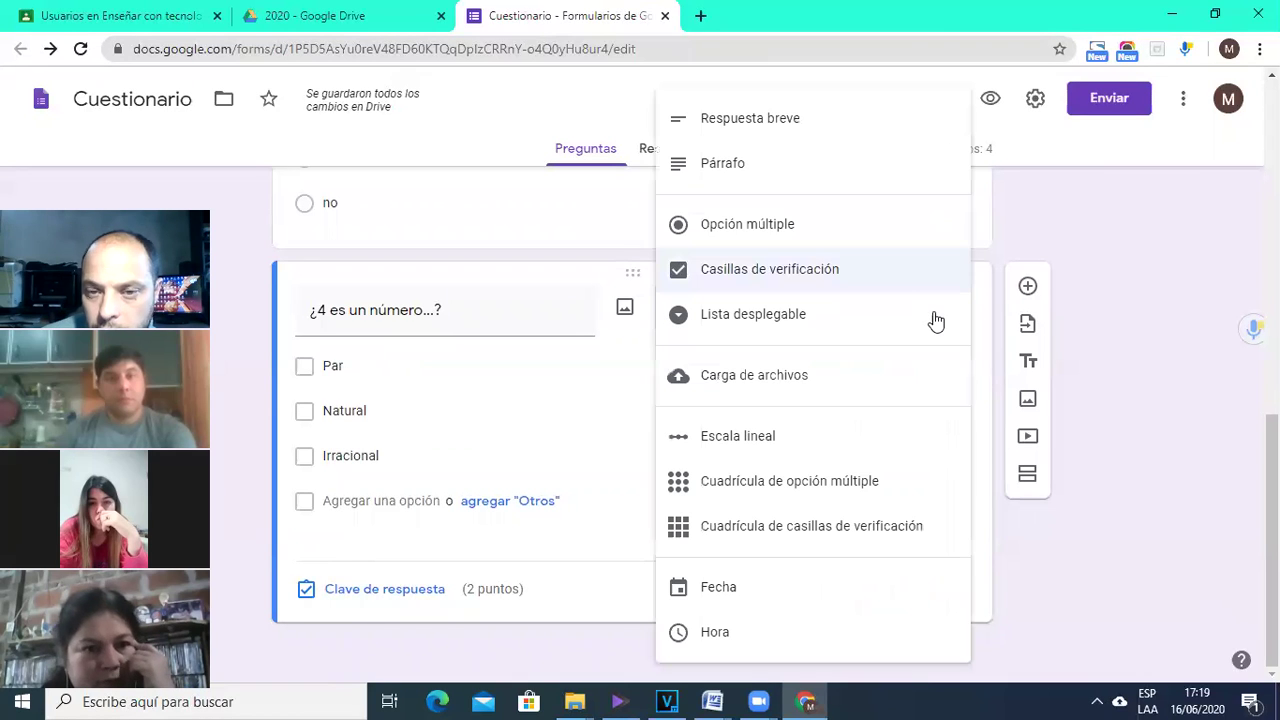
left_click(740, 224)
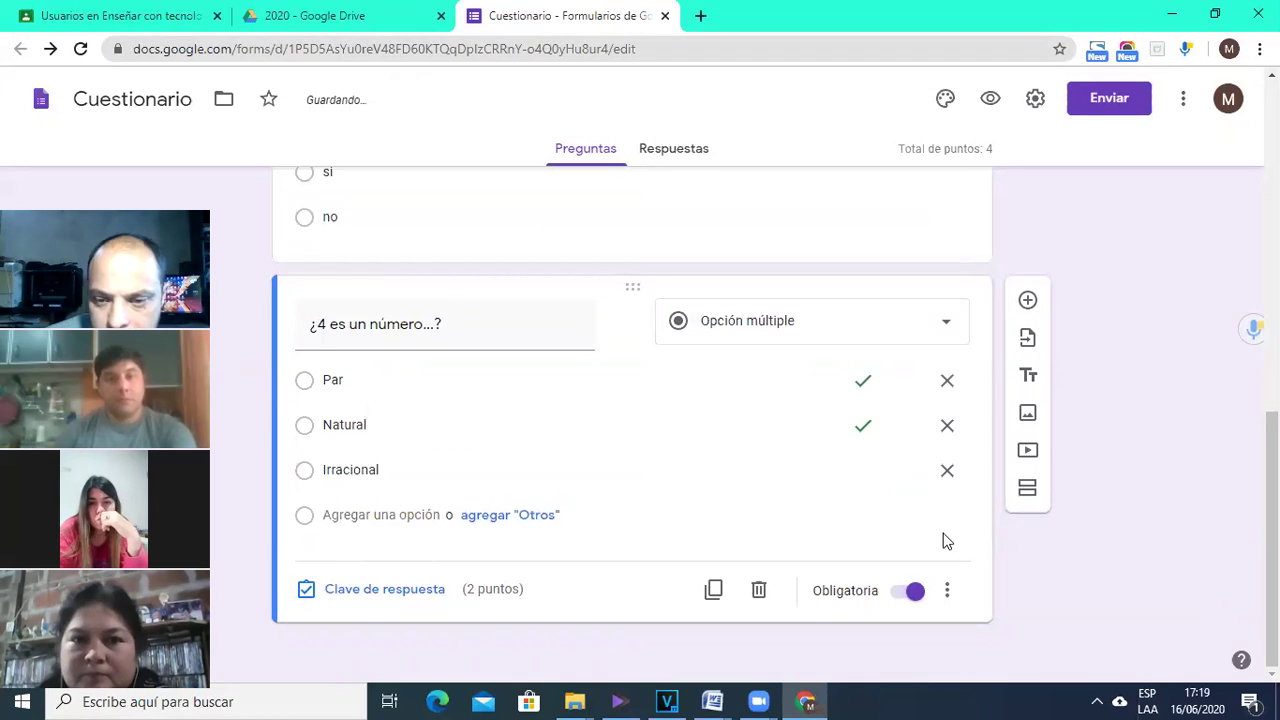
left_click(947, 590)
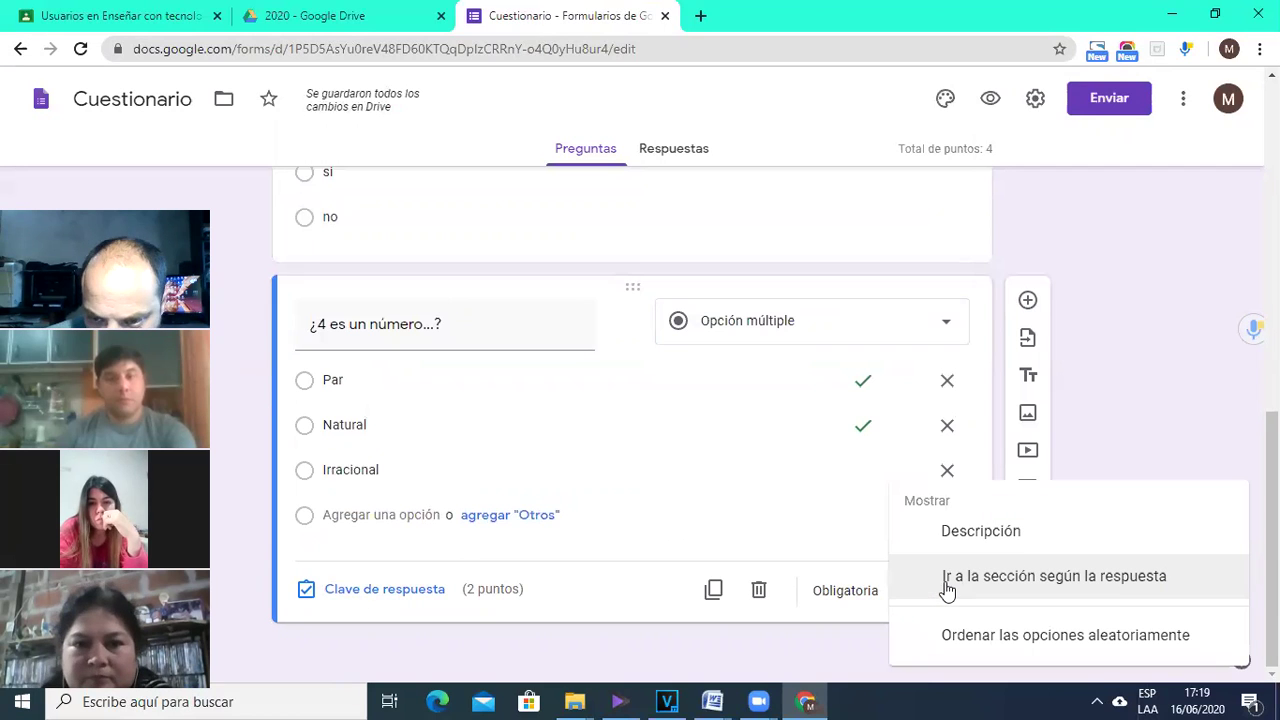
left_click(731, 527)
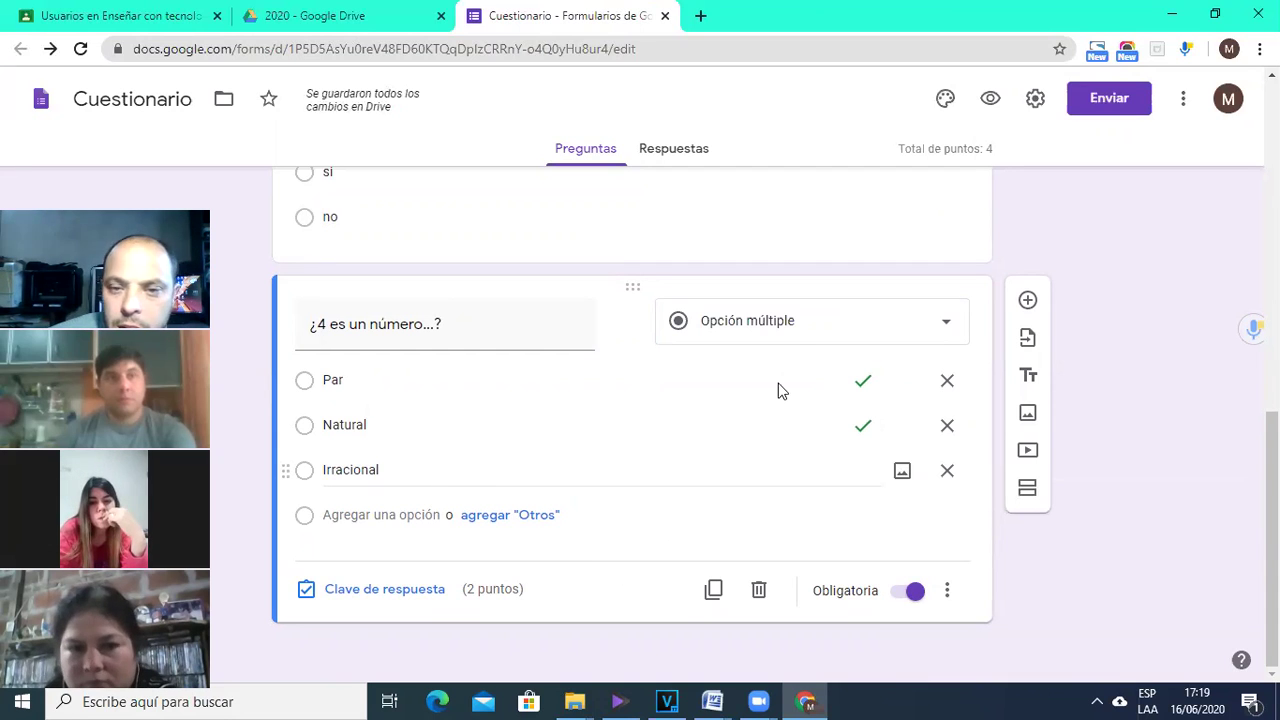
Change the "¿4 es un número...?" question to Lista desplegable and preview the form at that question
left_click(786, 324)
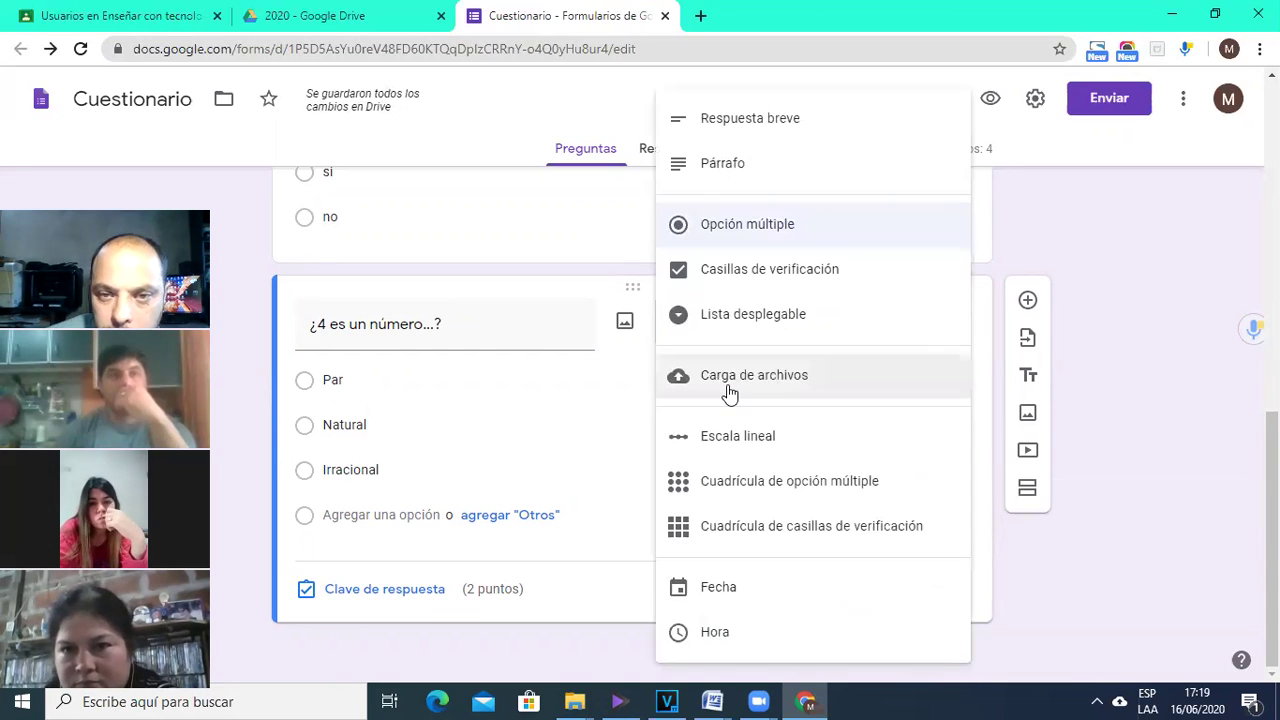
left_click(731, 330)
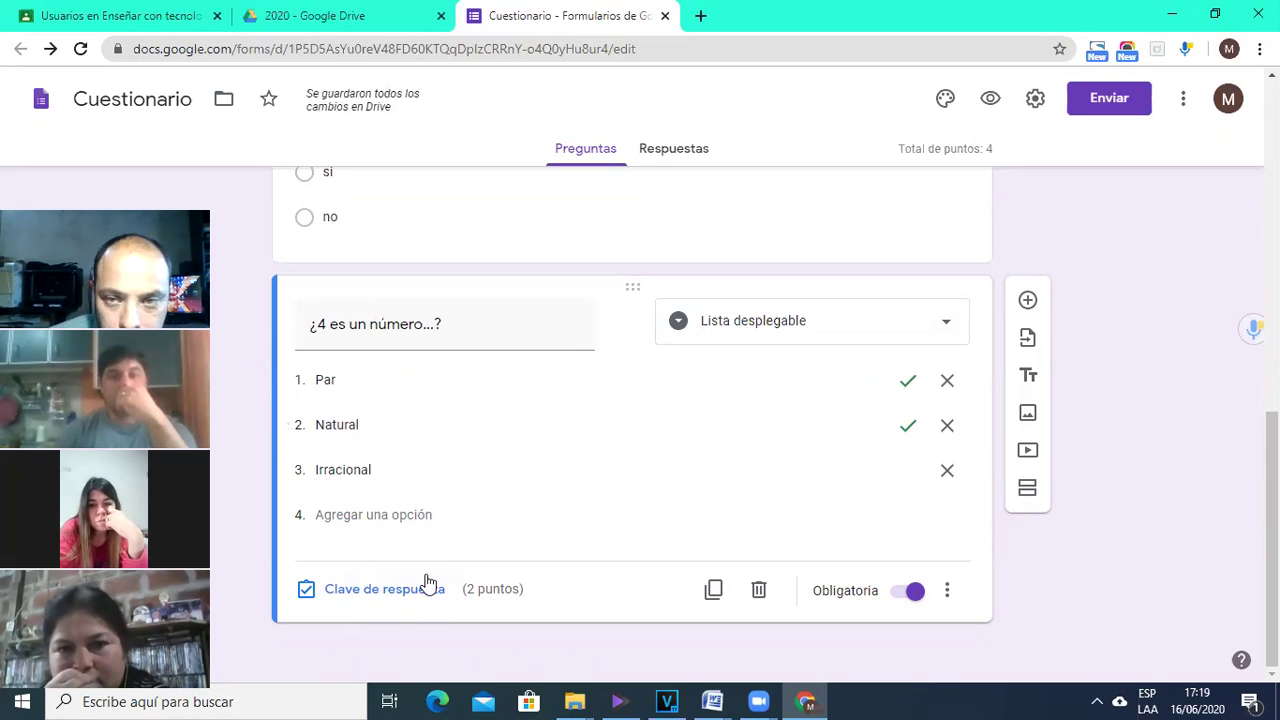
left_click(990, 99)
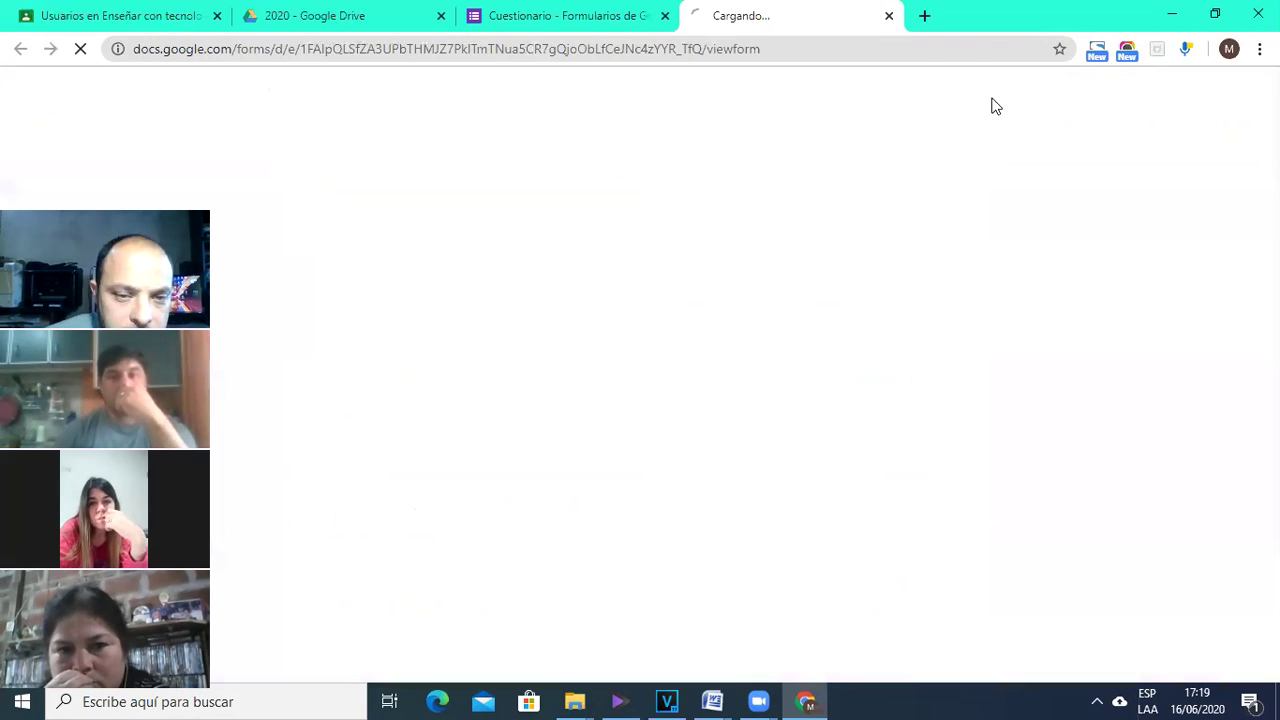
scroll(495, 394, "down", 6)
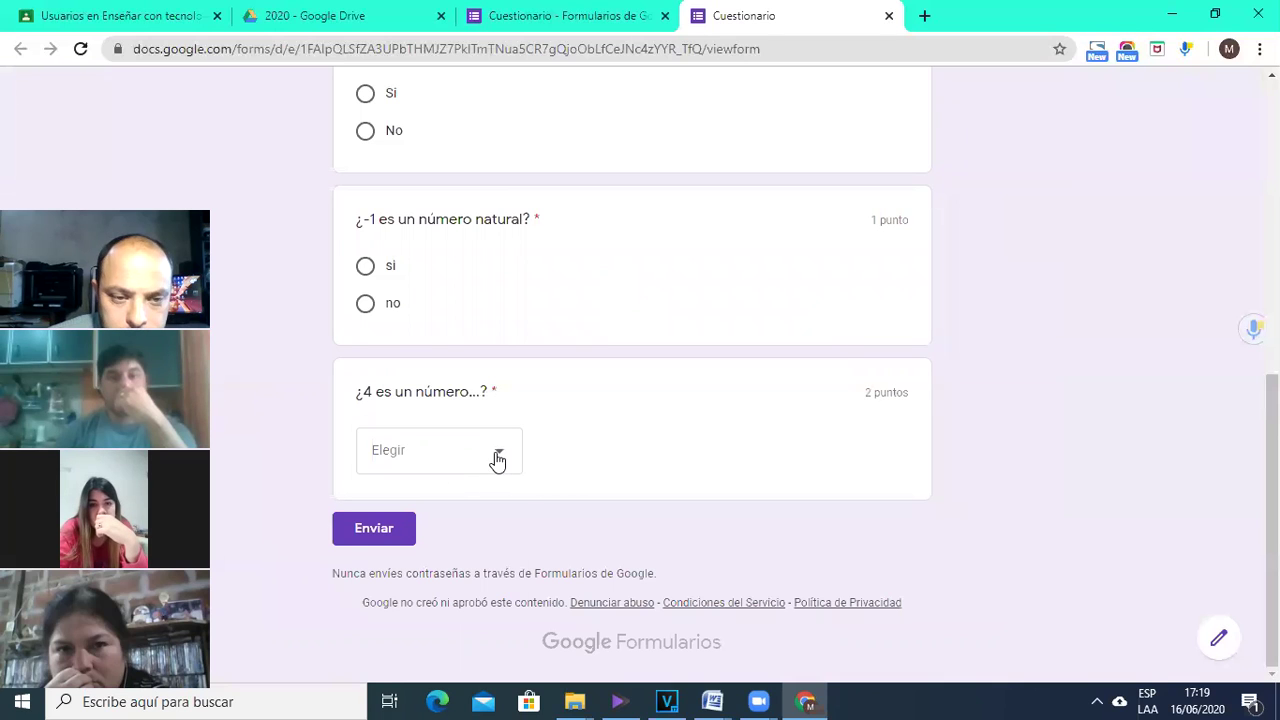
Test the "¿4 es un número...?" dropdown in the preview by choosing Natural, and close the preview without submitting
left_click(497, 460)
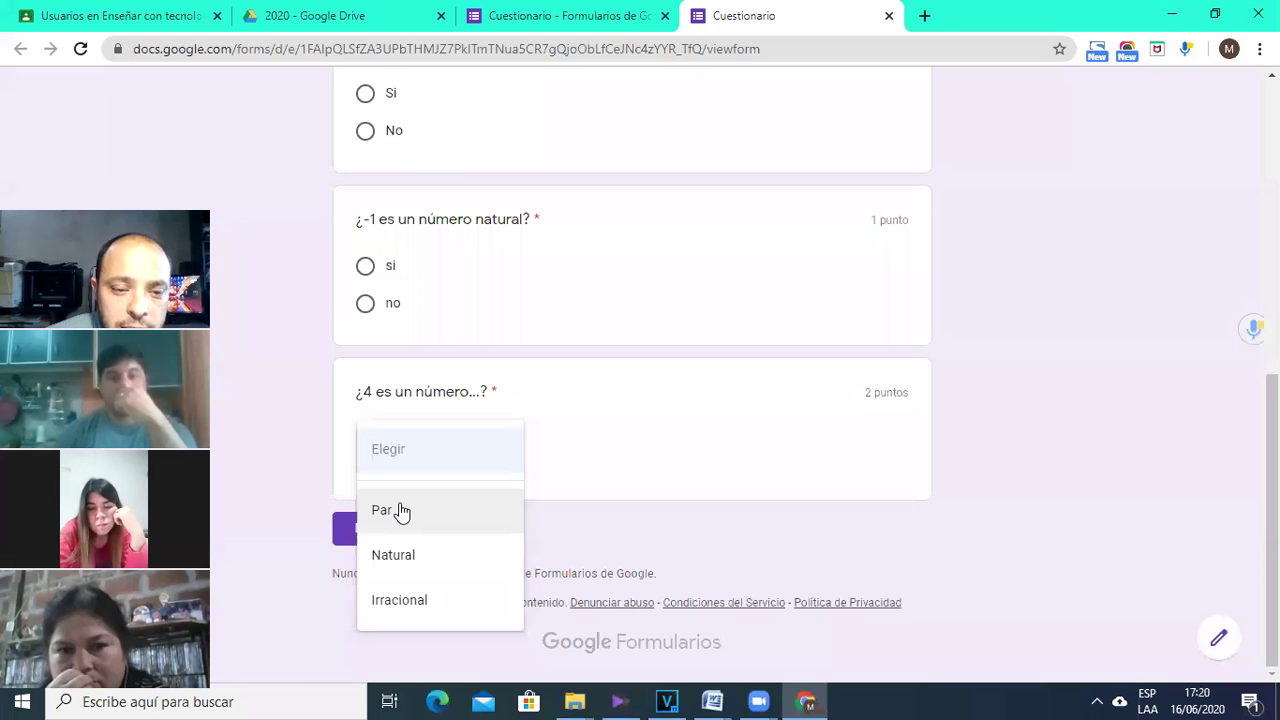
left_click(564, 420)
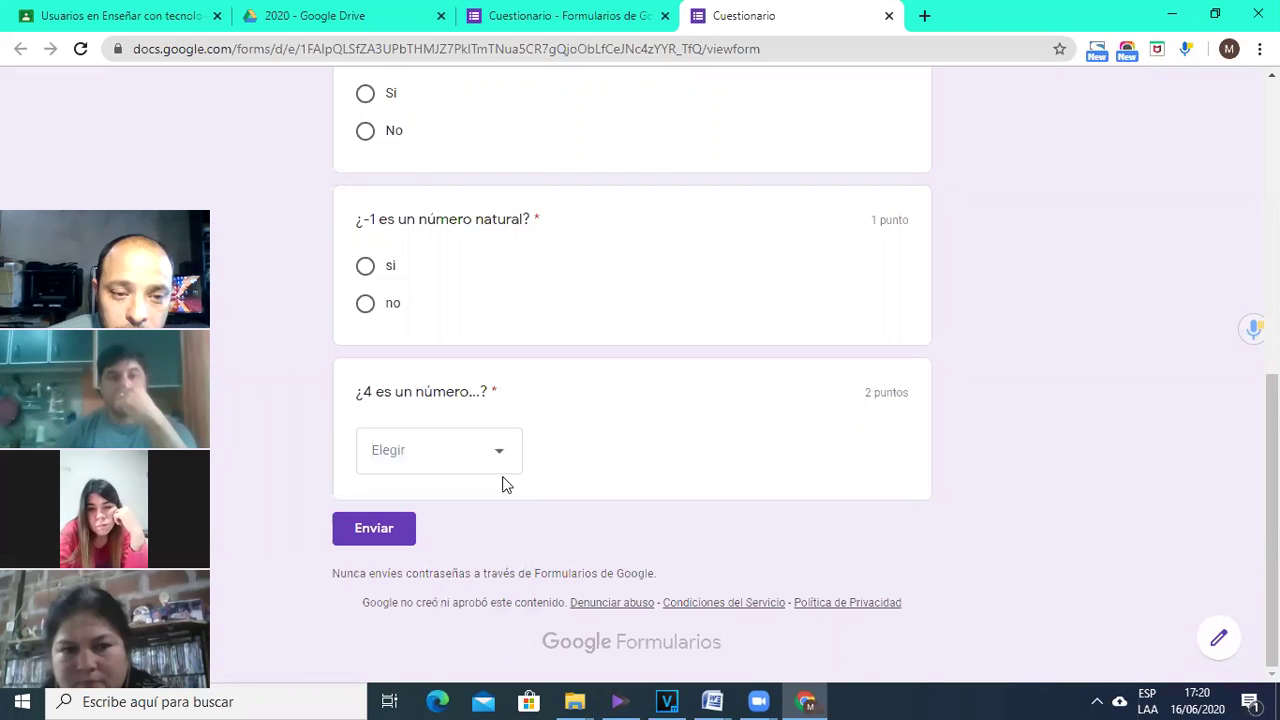
left_click(492, 449)
left_click(390, 553)
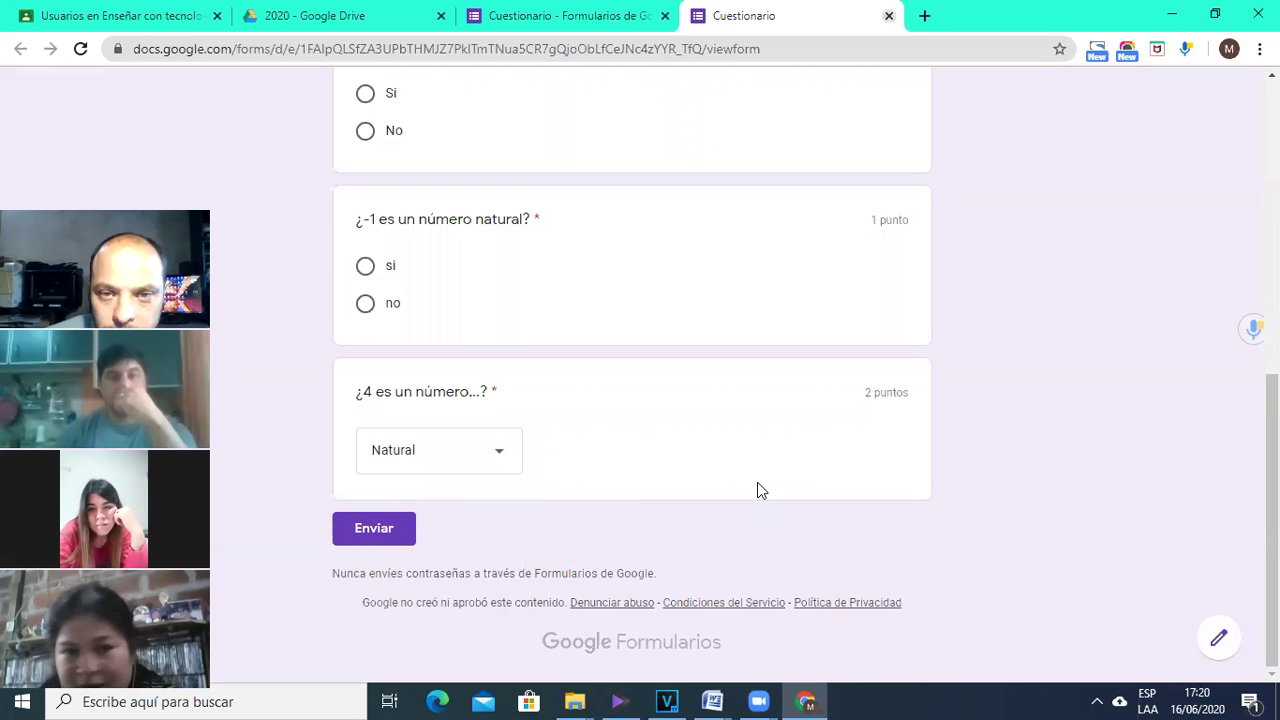
left_click(692, 175)
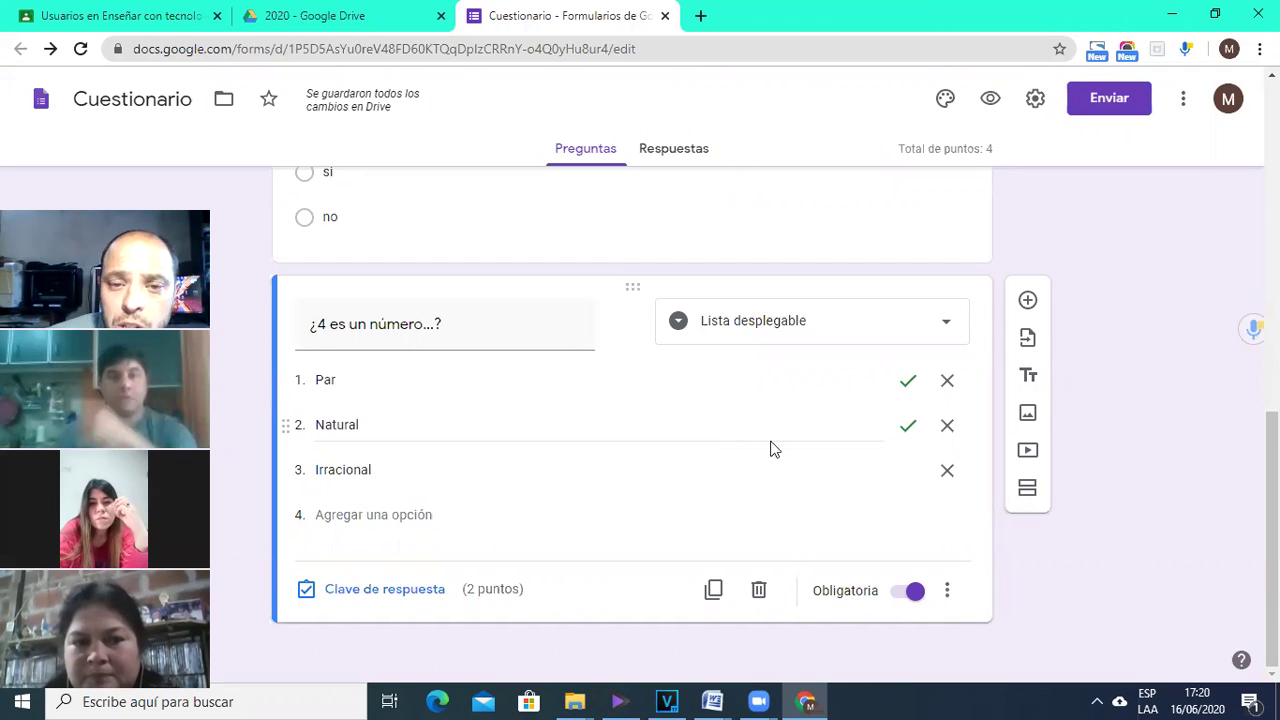
Set the type of the "¿4 es un número...?" question back to Casillas de verificación
scroll(699, 437, "up", 3)
scroll(658, 407, "down", 3)
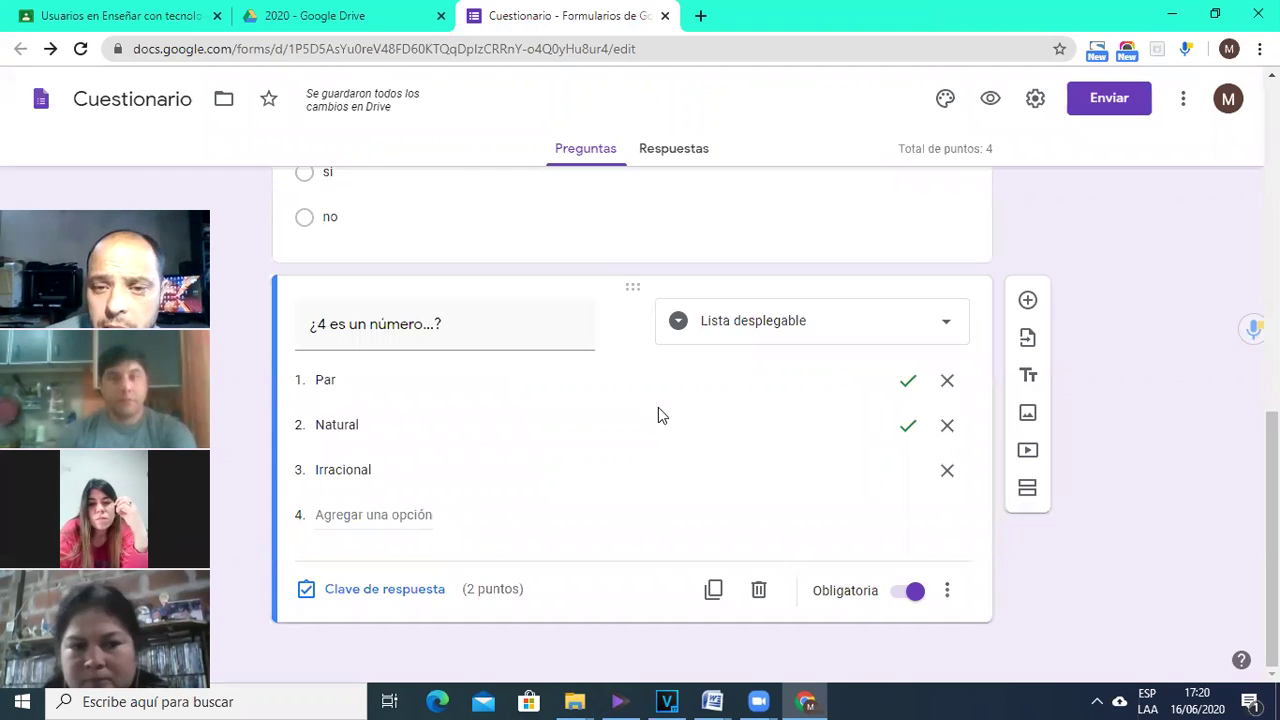
left_click(743, 322)
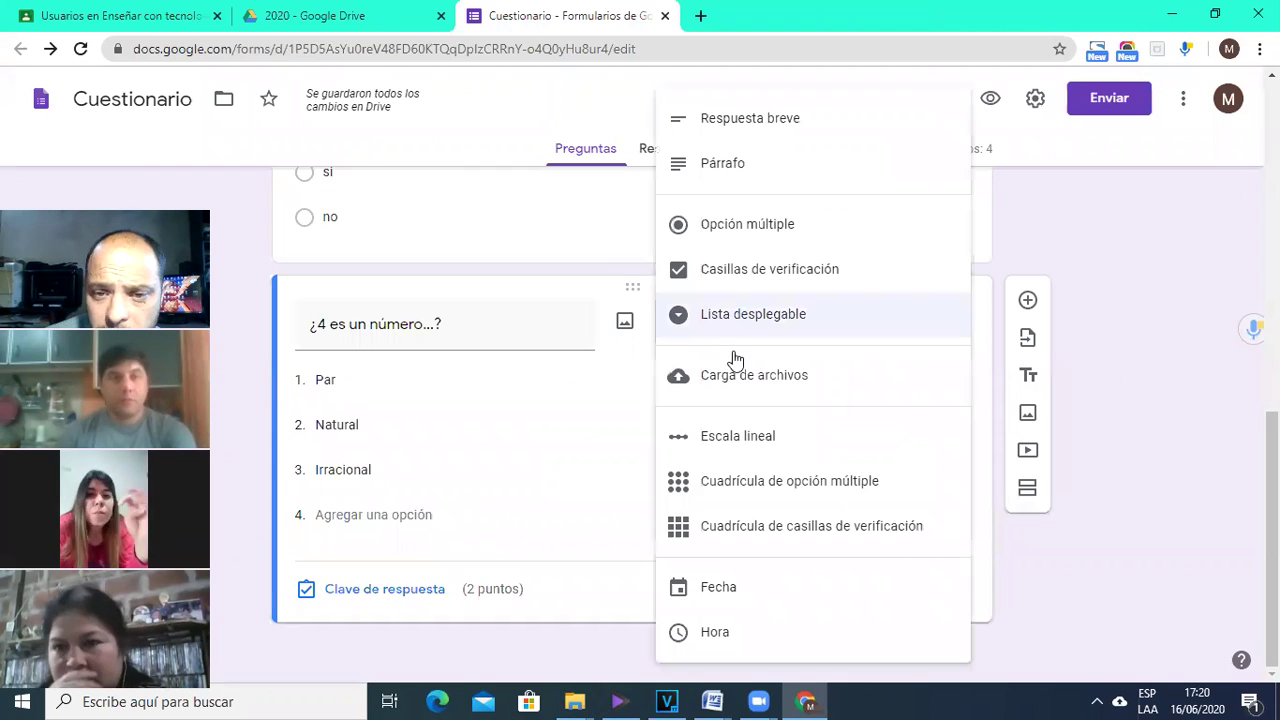
left_click(713, 272)
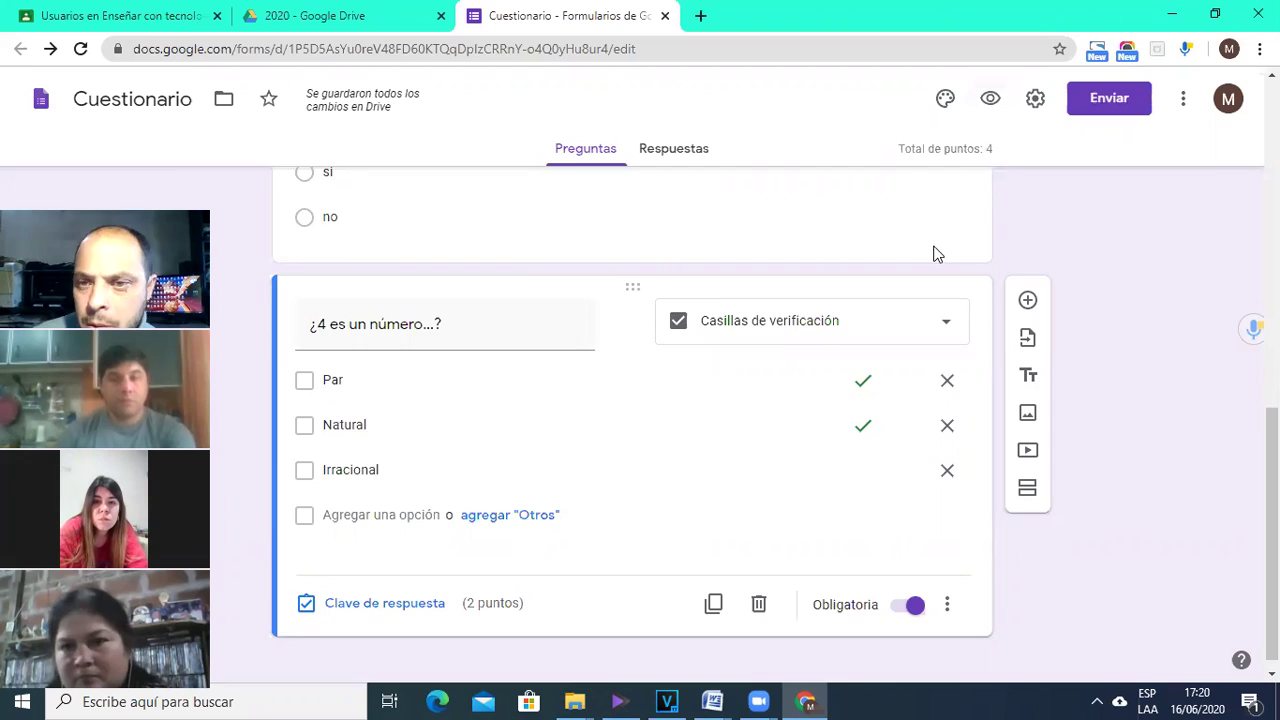
scroll(933, 254, "up", 10)
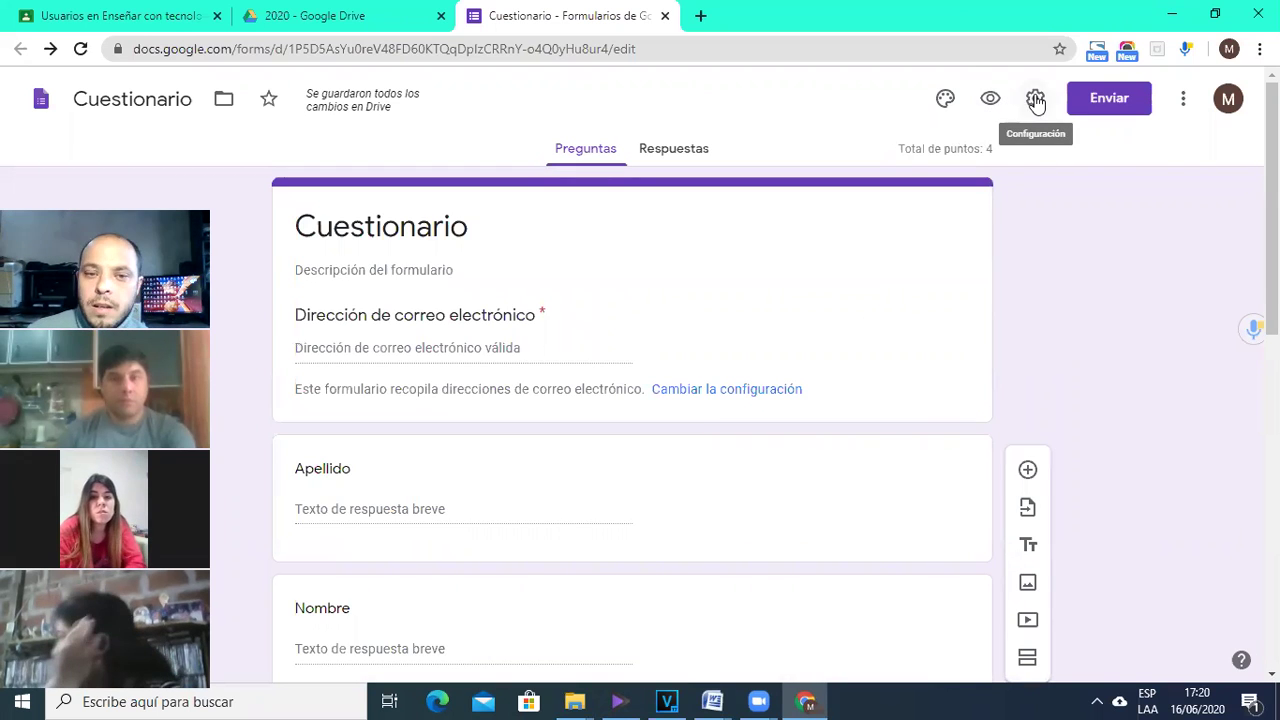
scroll(630, 408, "down", 10)
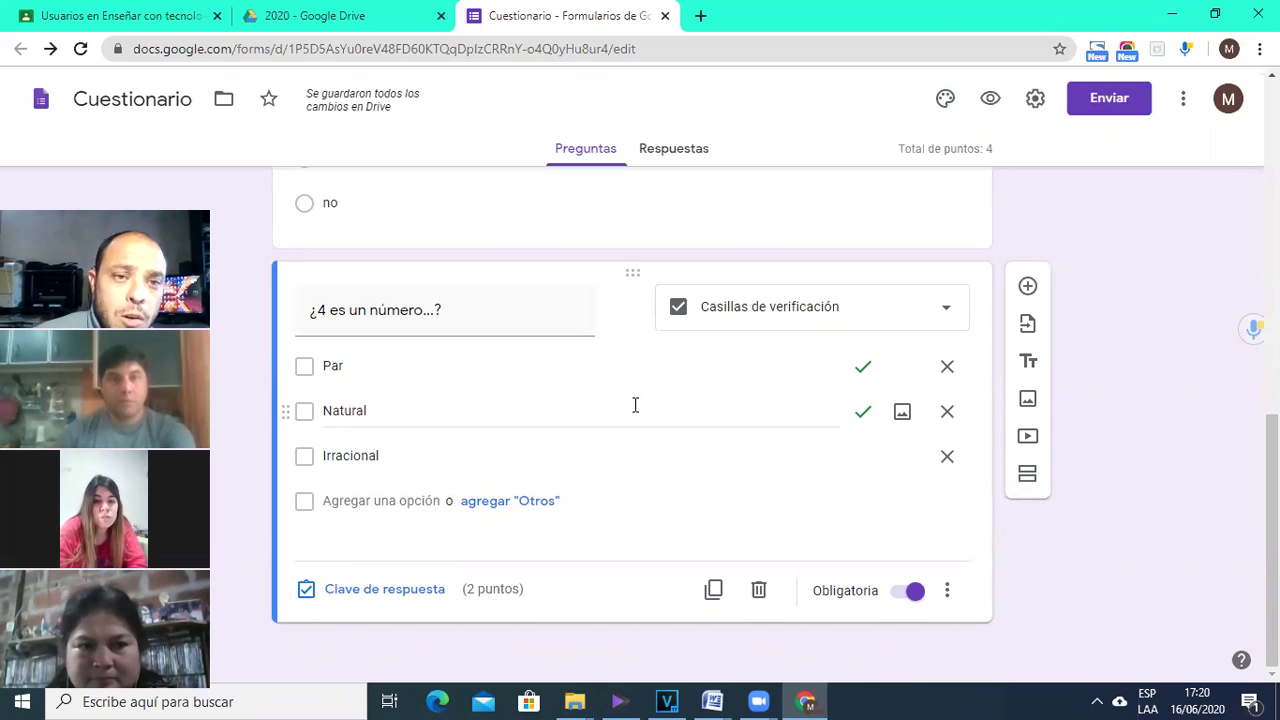
Review the quiz's questions from Apellido down to the marked correct answers of "¿4 es un número...?"
scroll(636, 408, "up", 2)
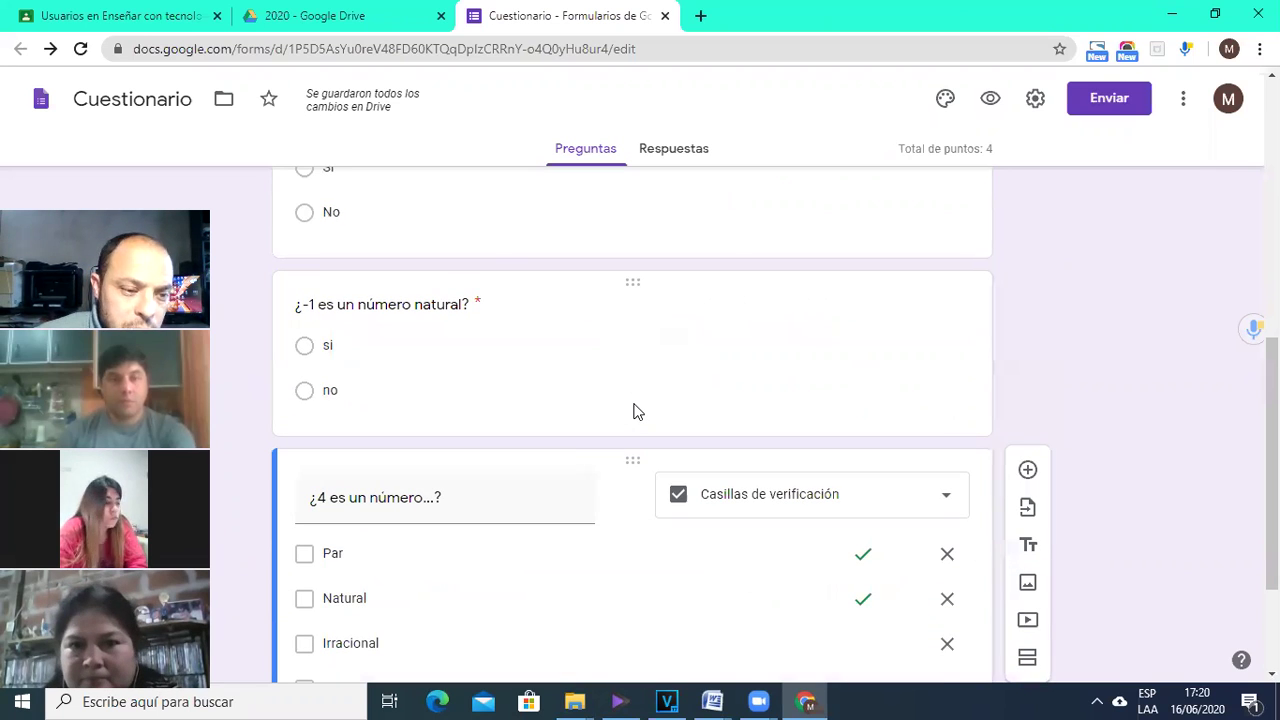
scroll(634, 408, "up", 4)
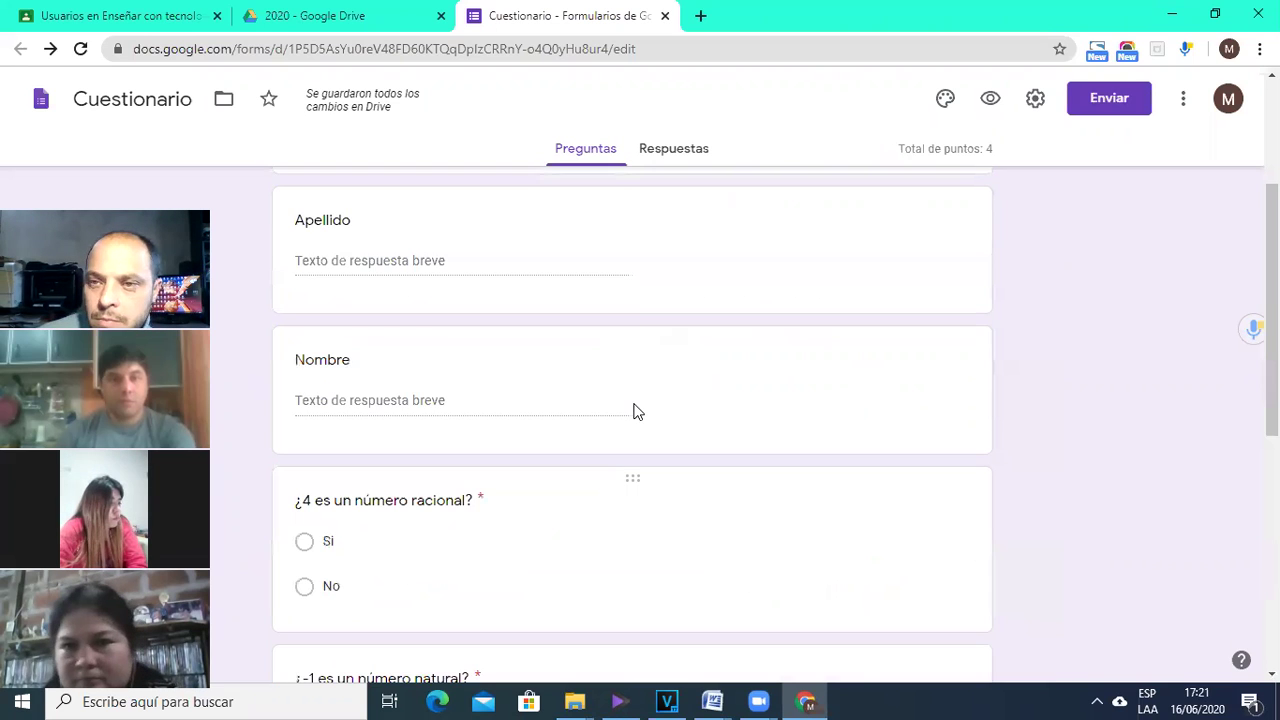
scroll(640, 408, "down", 5)
scroll(643, 405, "up", 8)
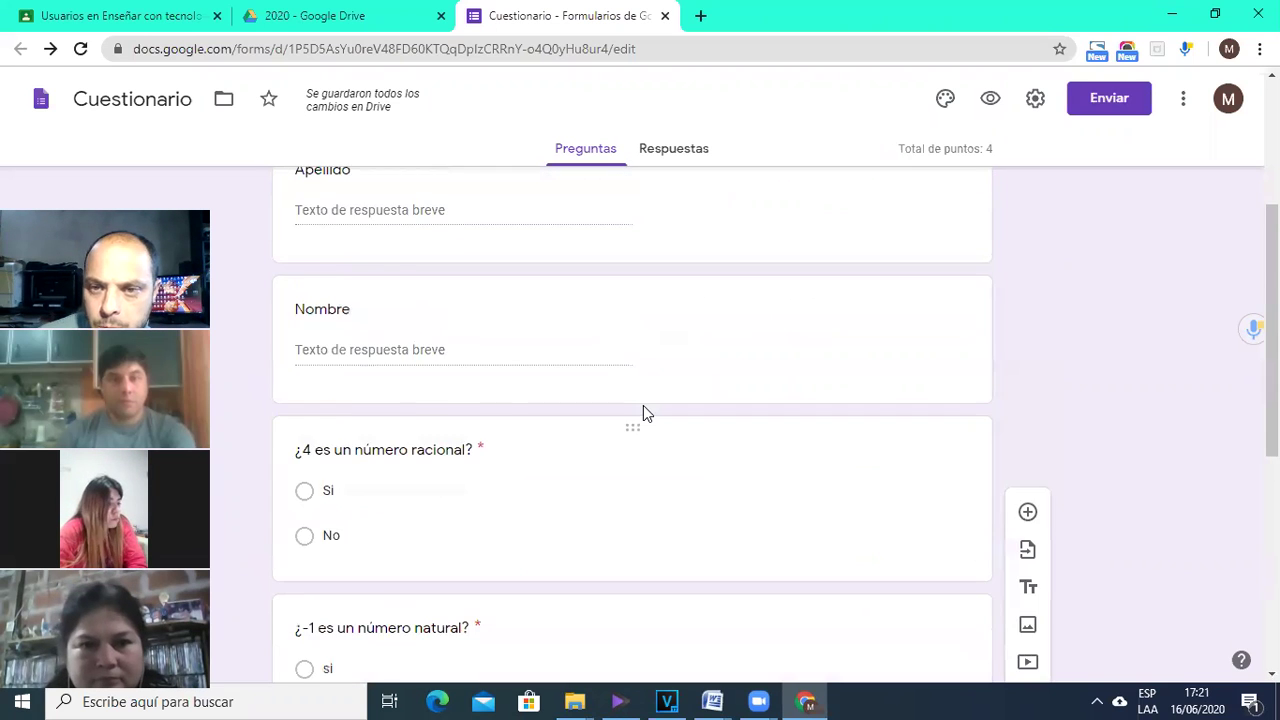
scroll(643, 405, "down", 8)
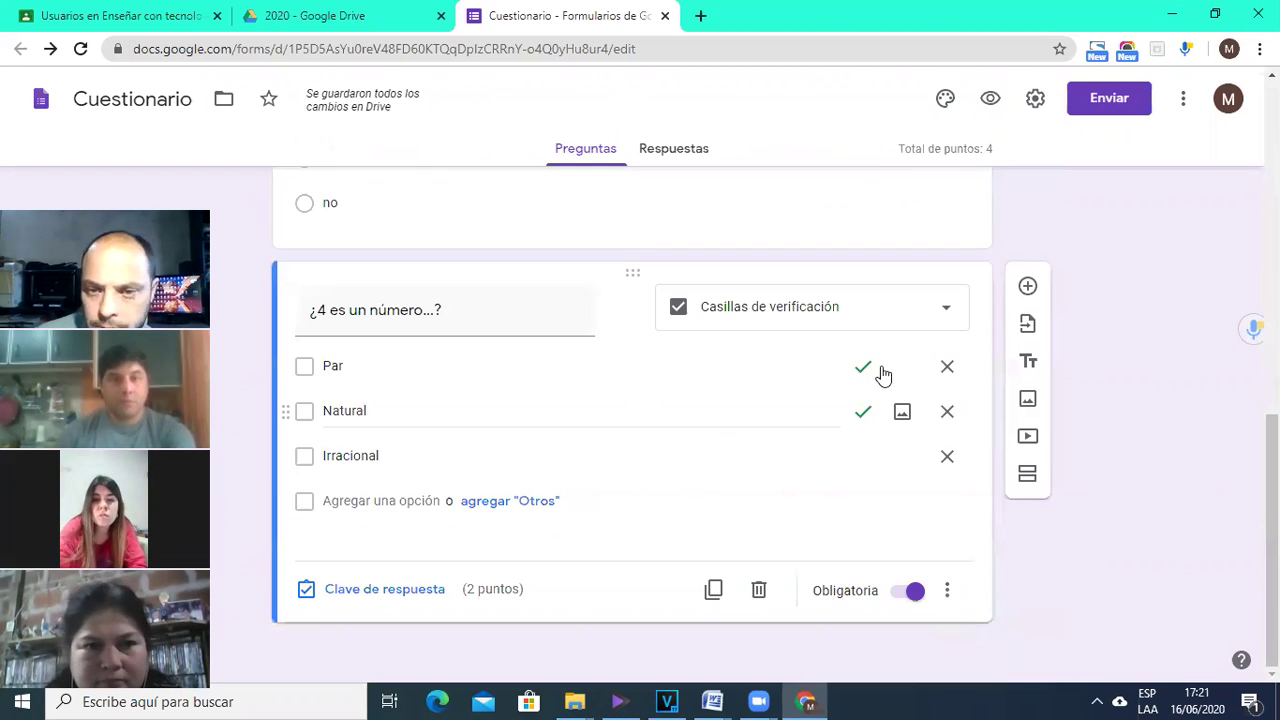
scroll(737, 478, "up", 5)
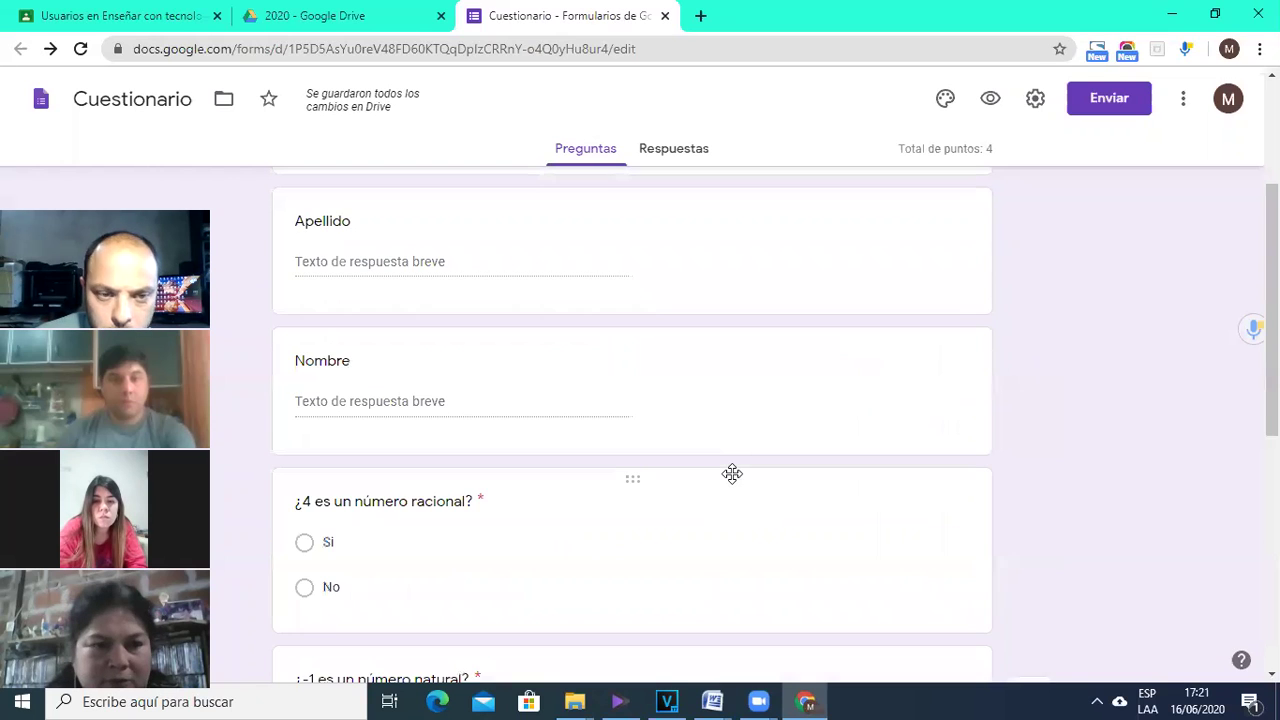
scroll(732, 473, "down", 5)
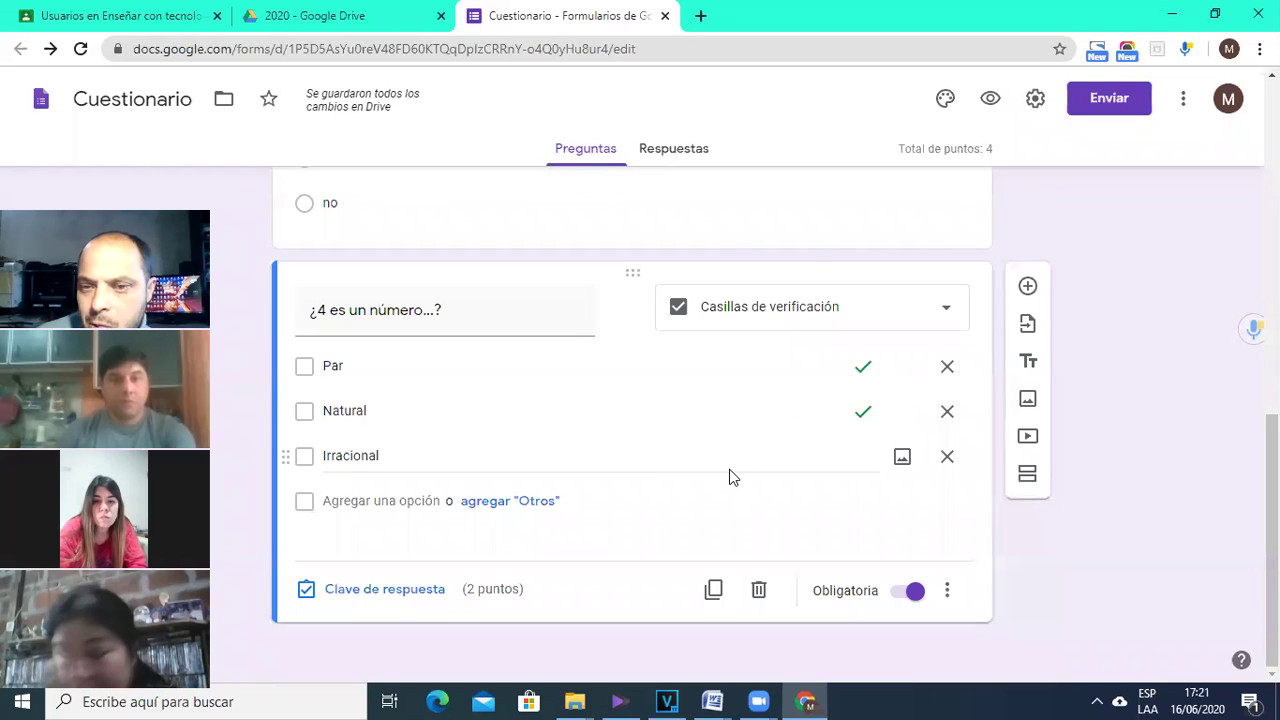
scroll(728, 470, "up", 4)
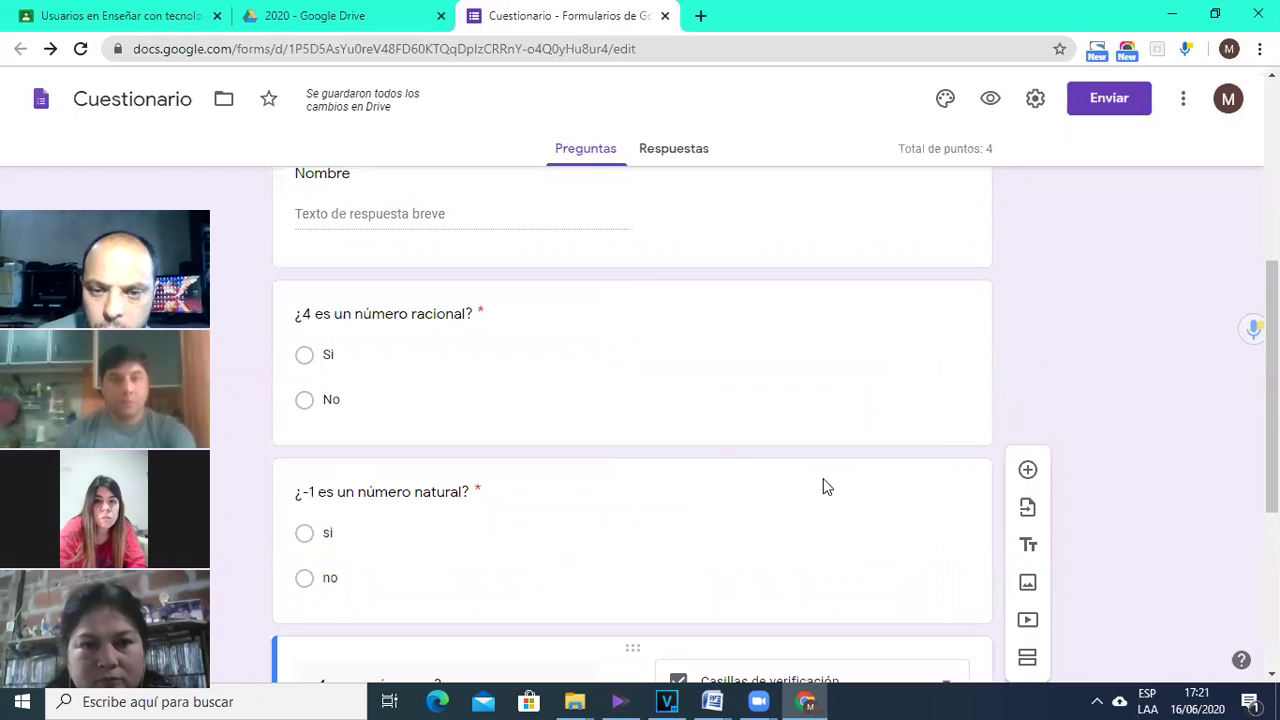
scroll(816, 505, "down", 4)
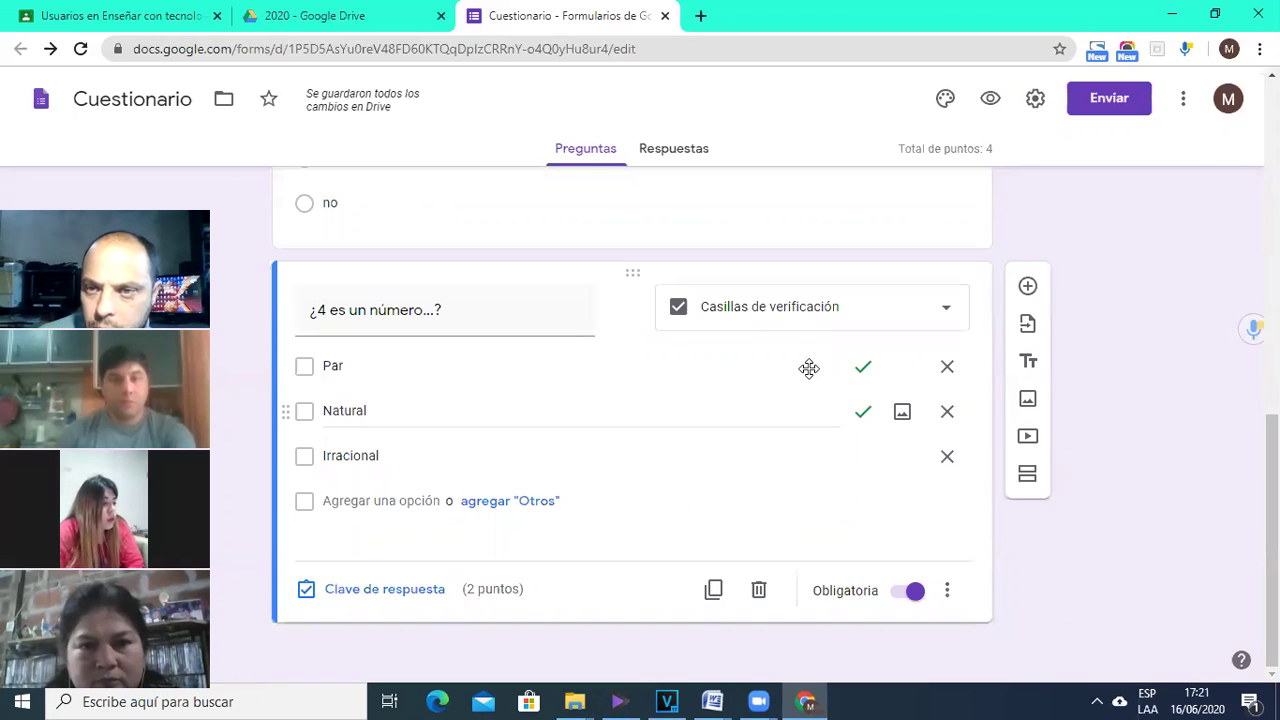
Check the General options in the form's Configuración and close it without saving
scroll(810, 375, "up", 3)
scroll(810, 376, "up", 4)
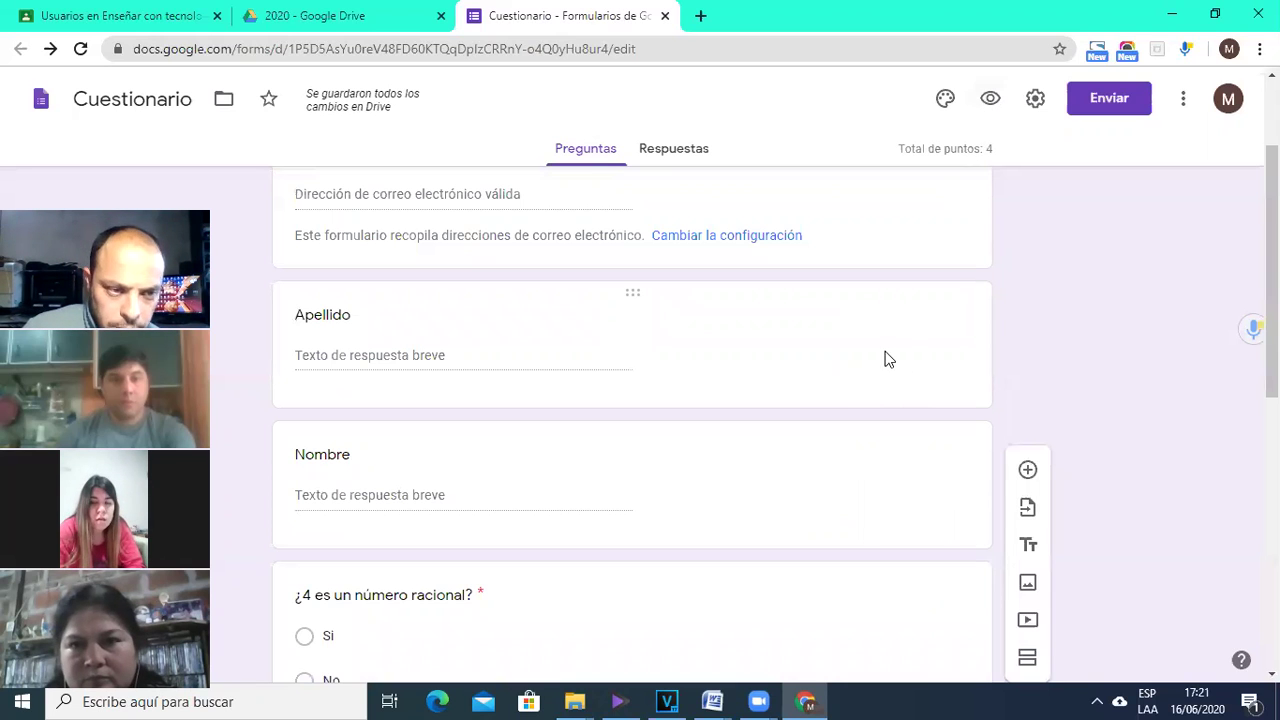
left_click(1035, 100)
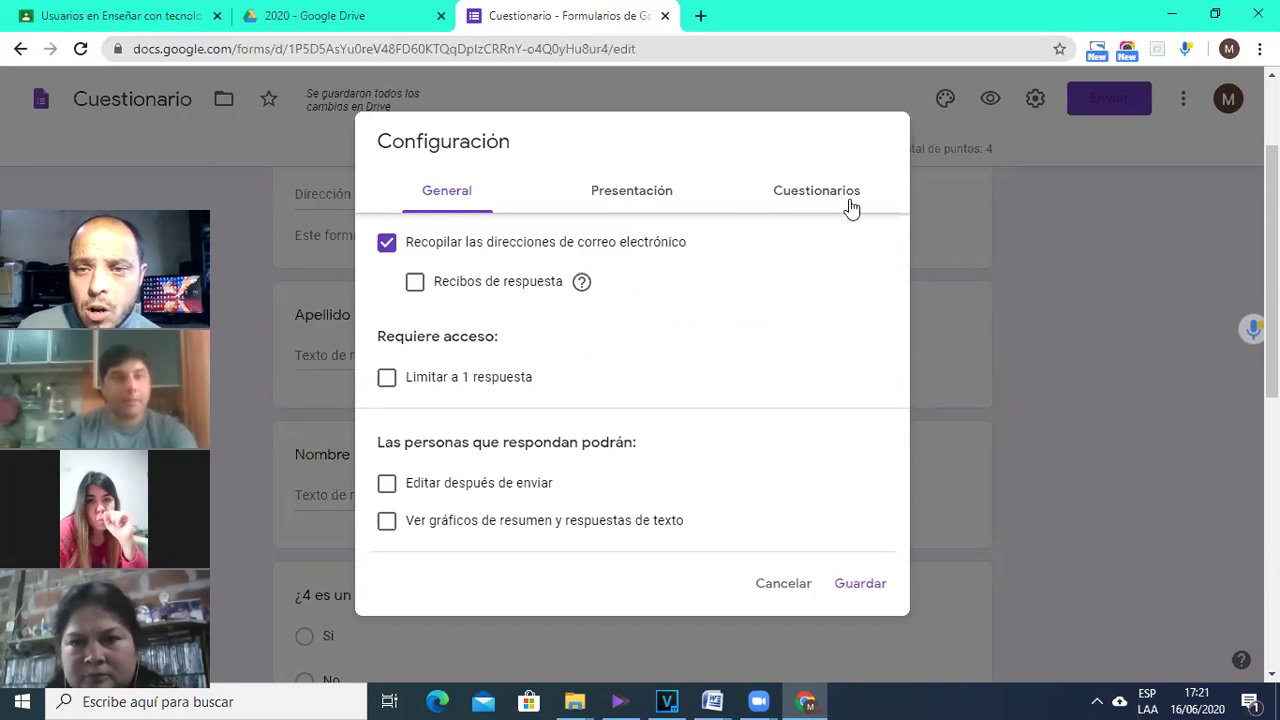
left_click(788, 584)
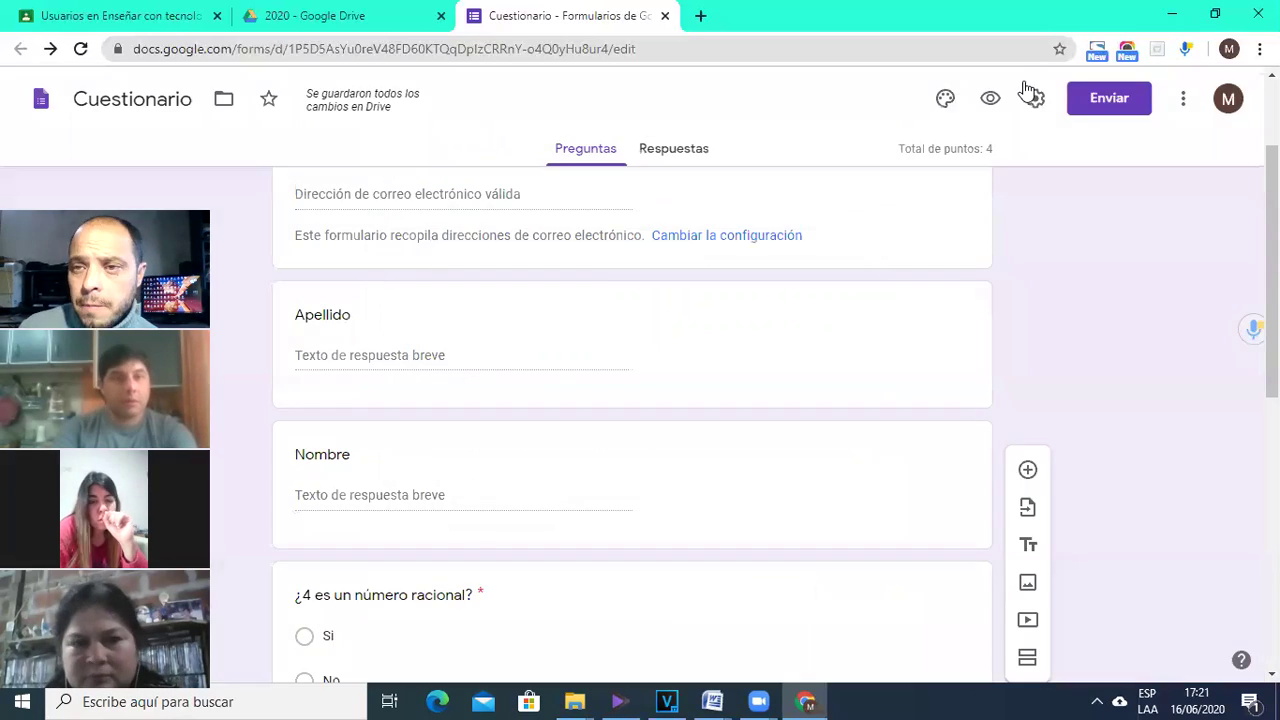
Generate a shortened link for sending the form, with Abreviar la URL enabled, and copy it
left_click(1100, 104)
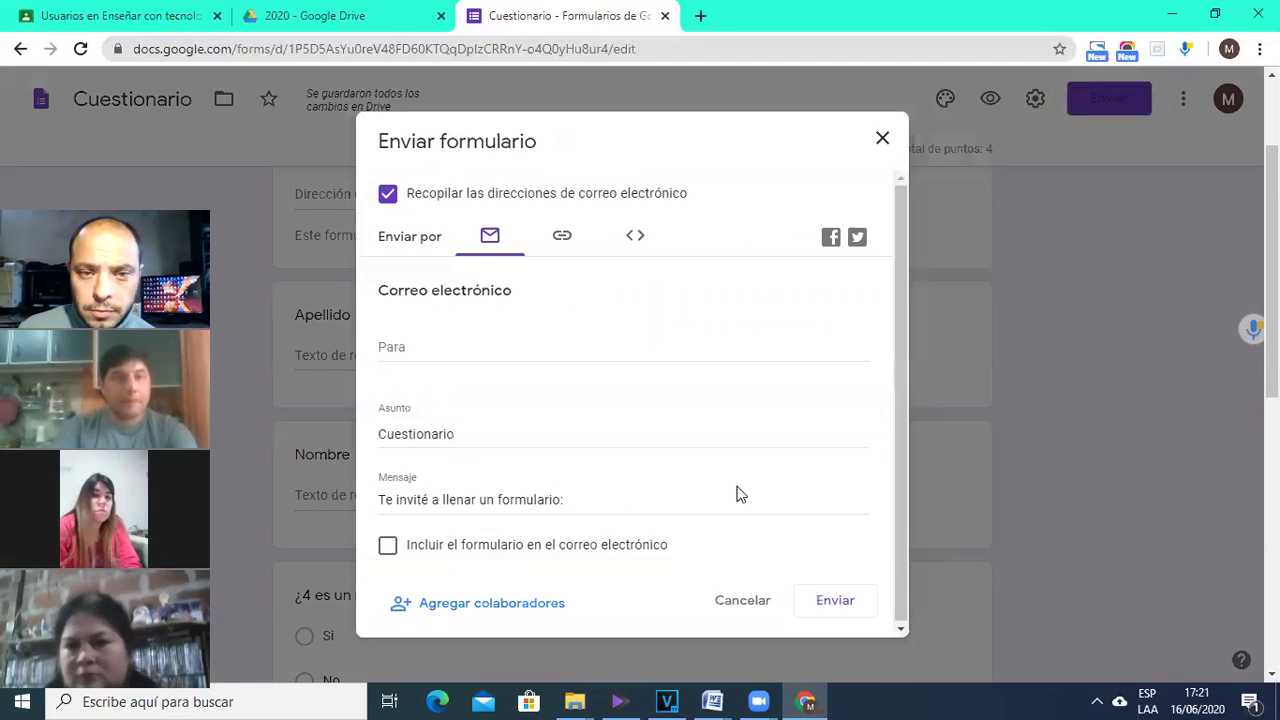
left_click(563, 240)
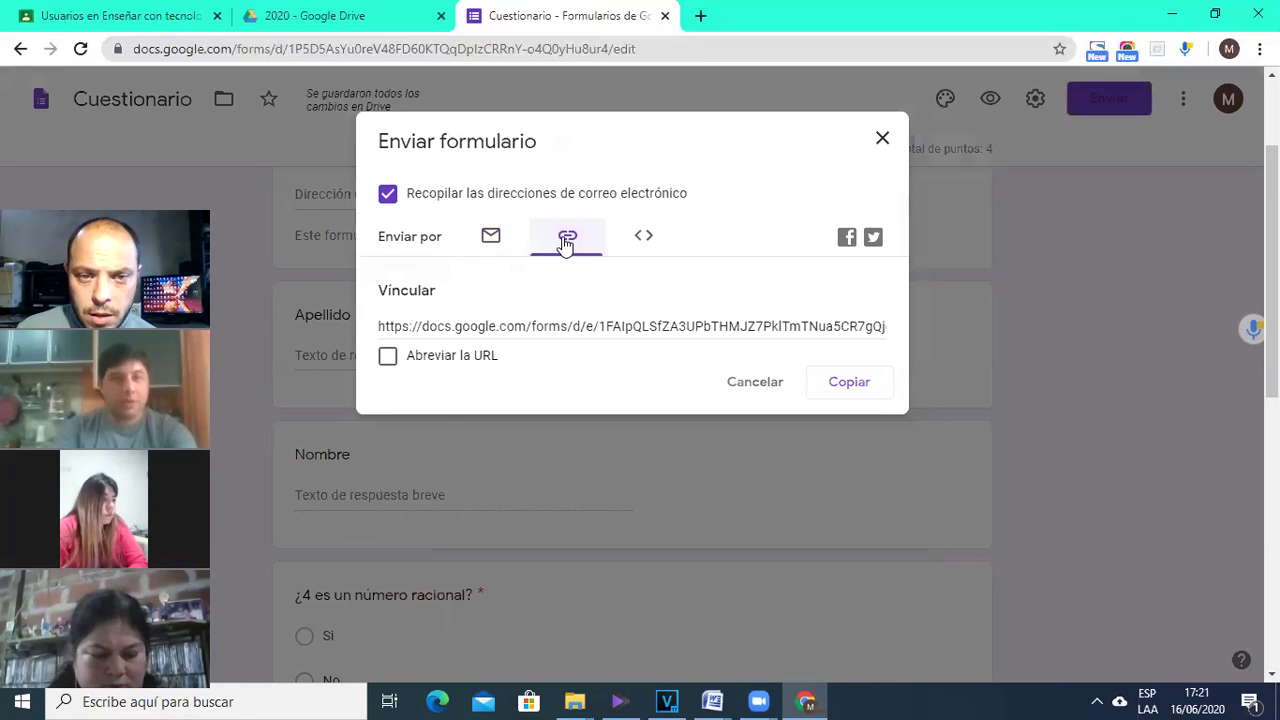
left_click(388, 358)
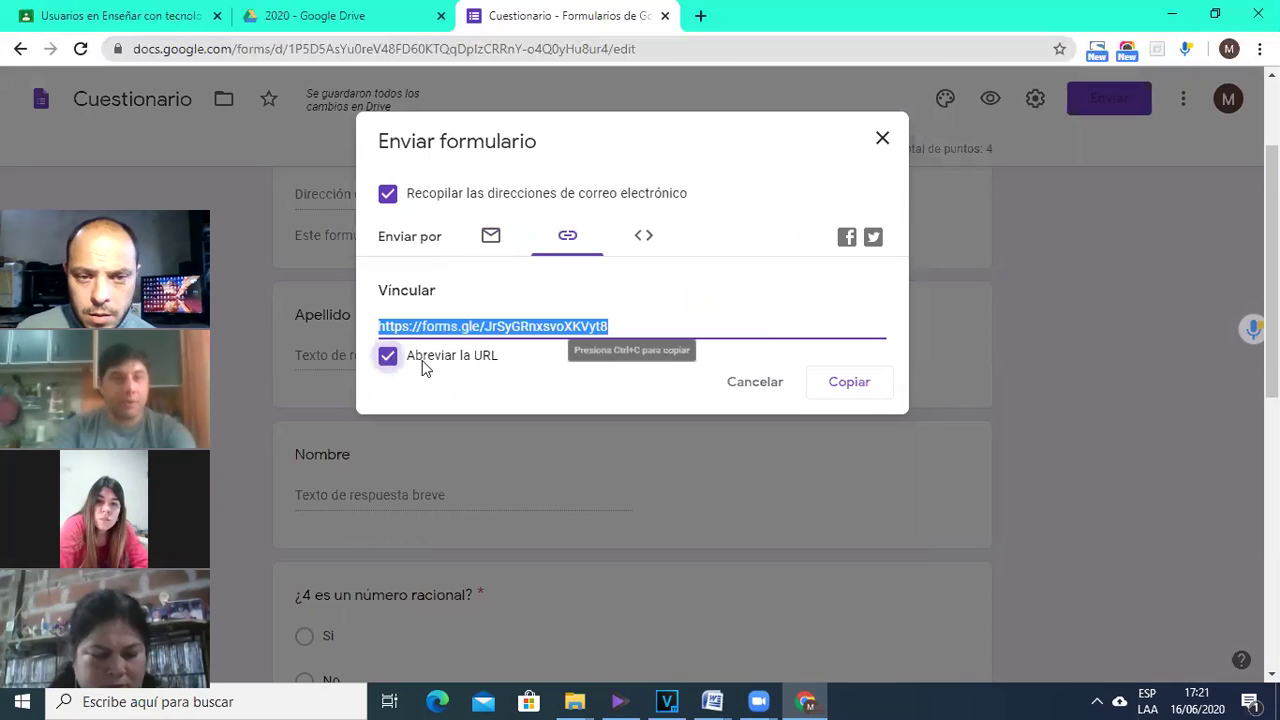
right_click(466, 327)
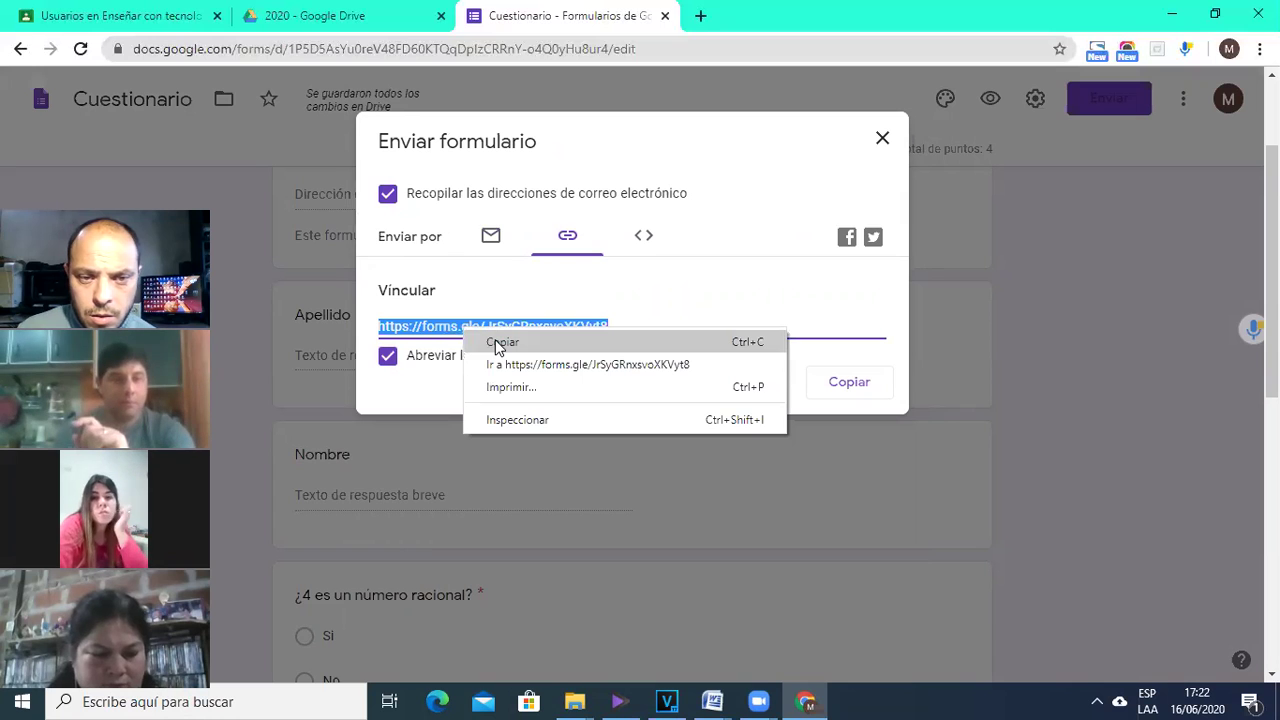
left_click(497, 343)
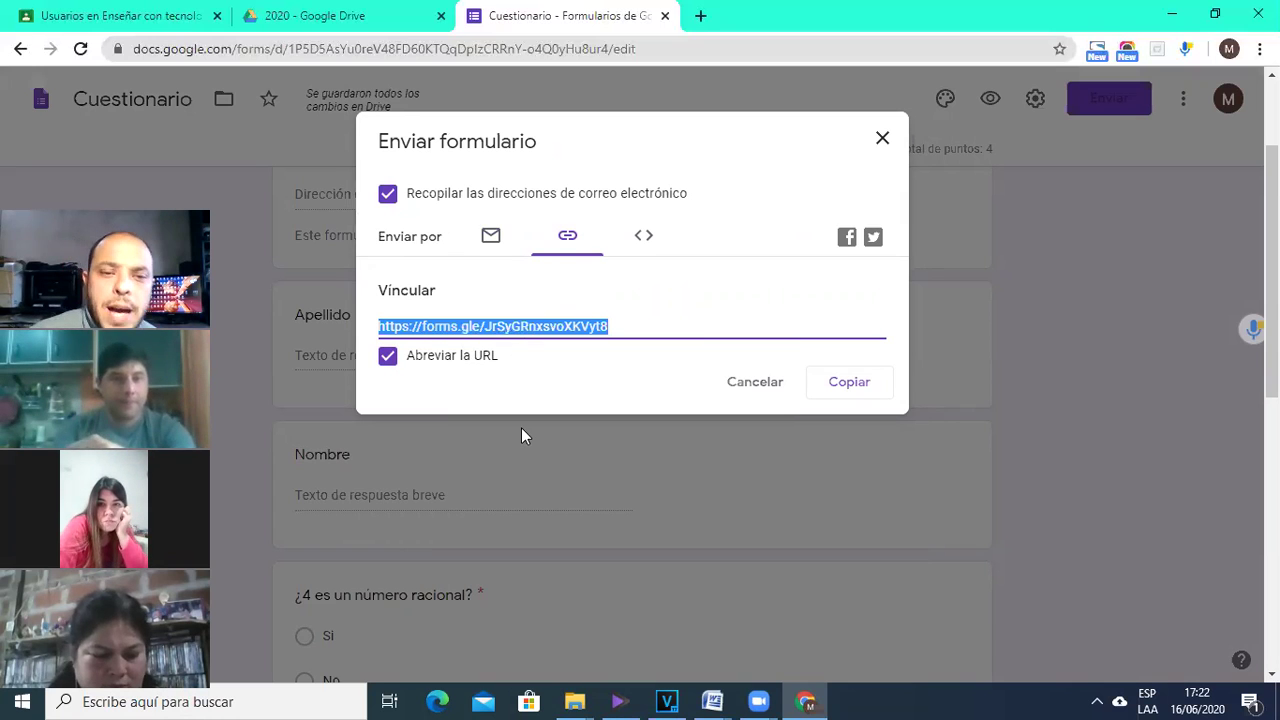
left_click(848, 385)
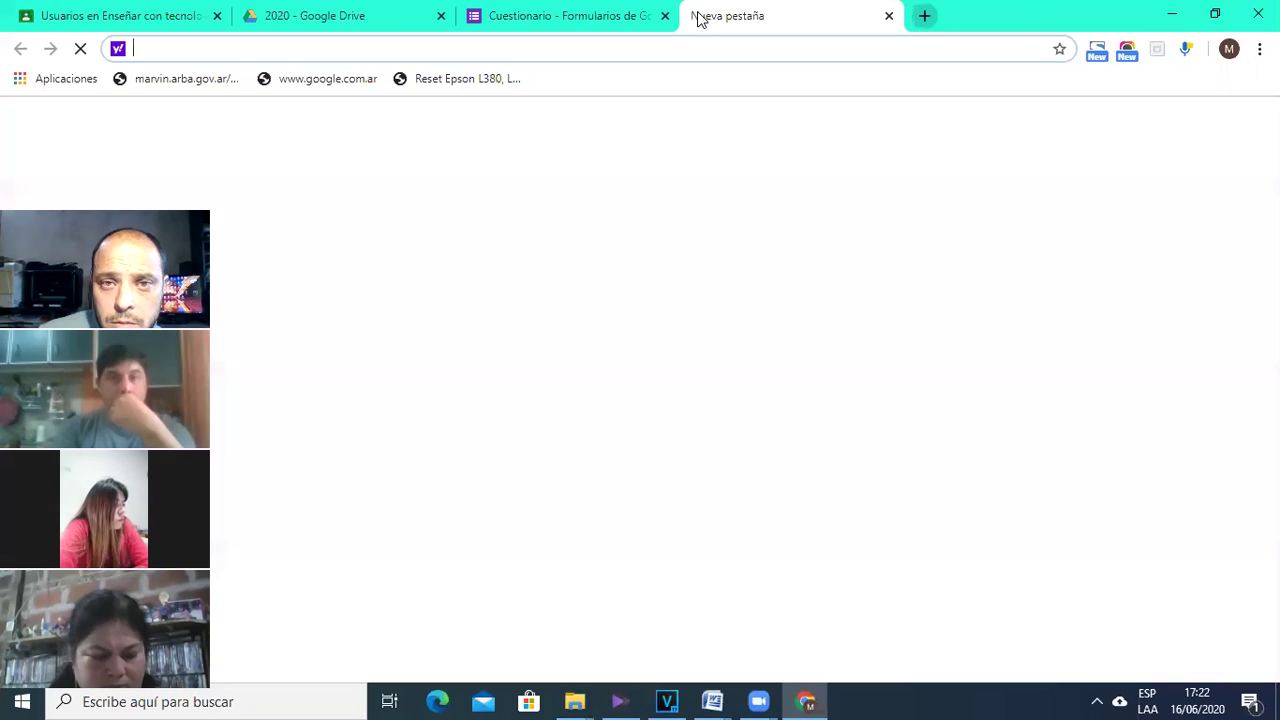
Switch to WhatsApp Web in a new browser tab, find the contact's chat, and send the copied form link there
left_click(700, 18)
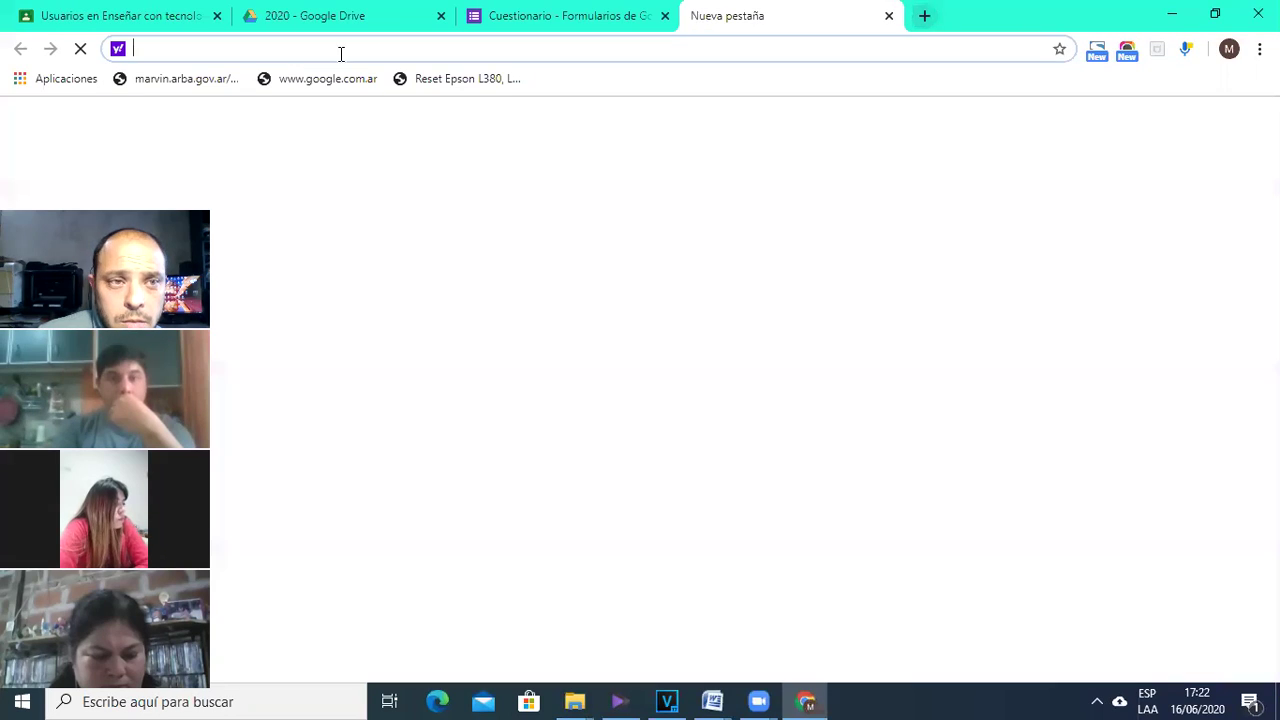
left_click(700, 304)
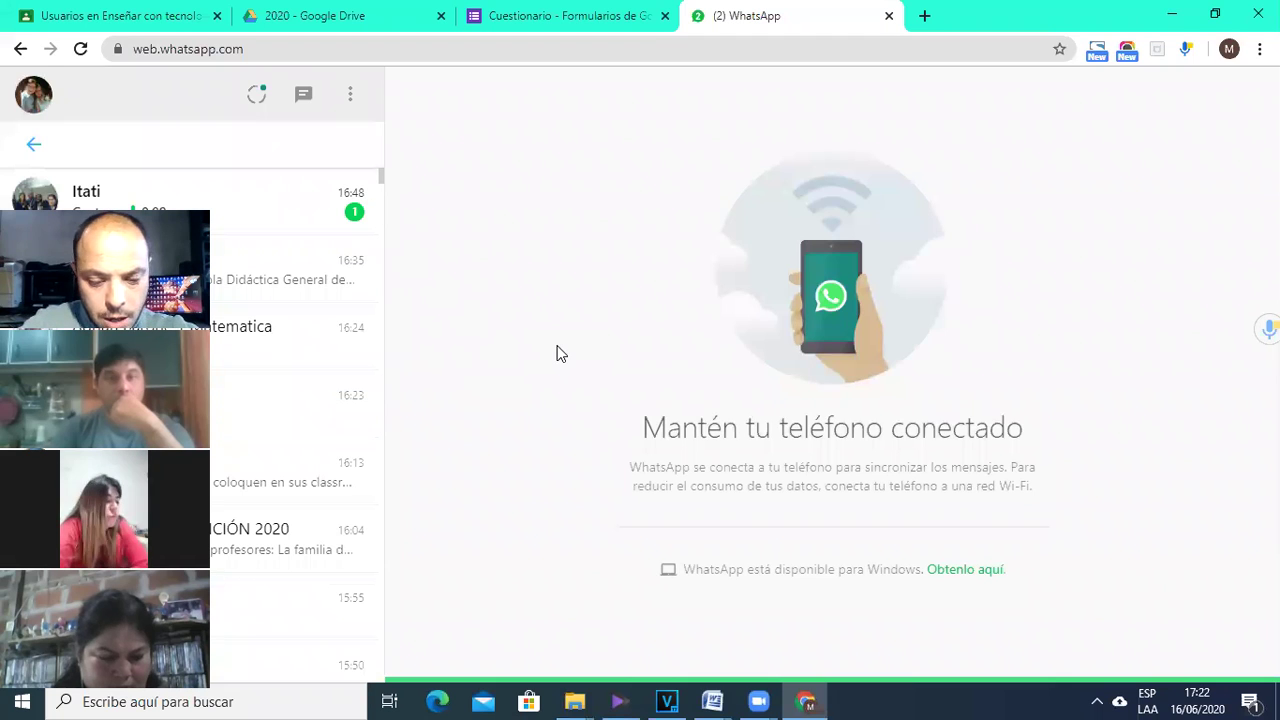
type("vi")
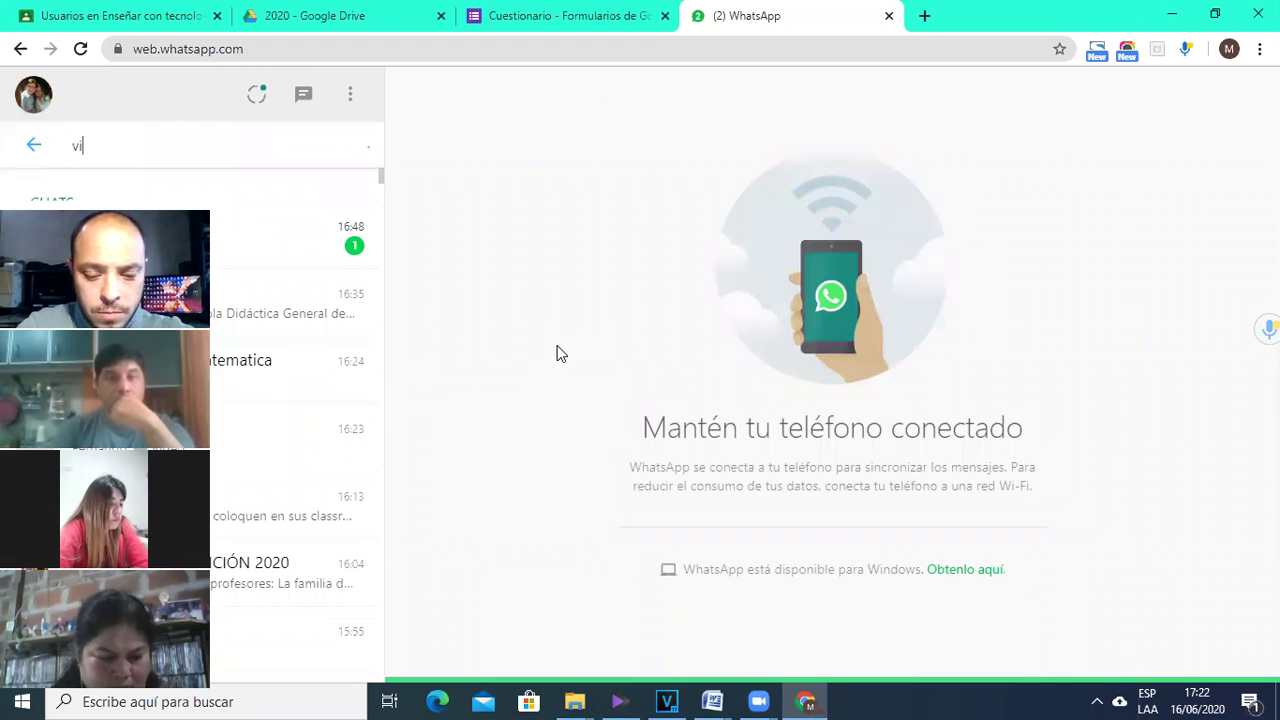
type("ct")
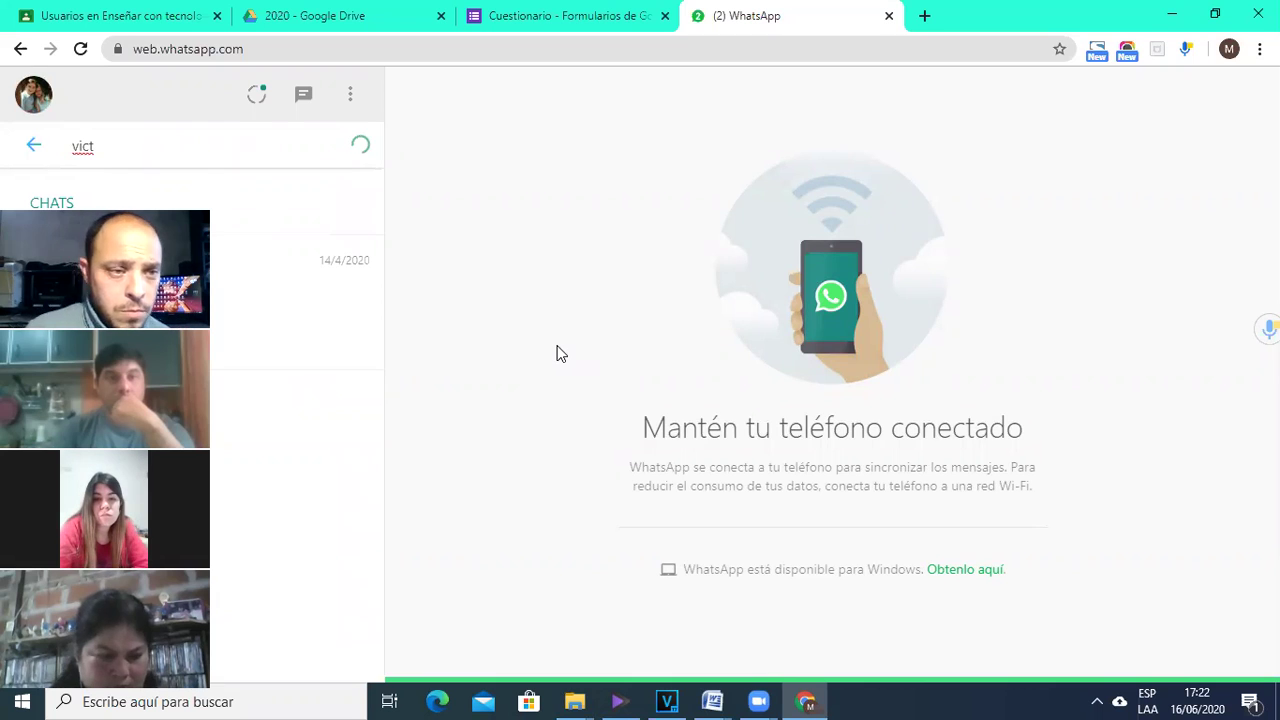
type("o")
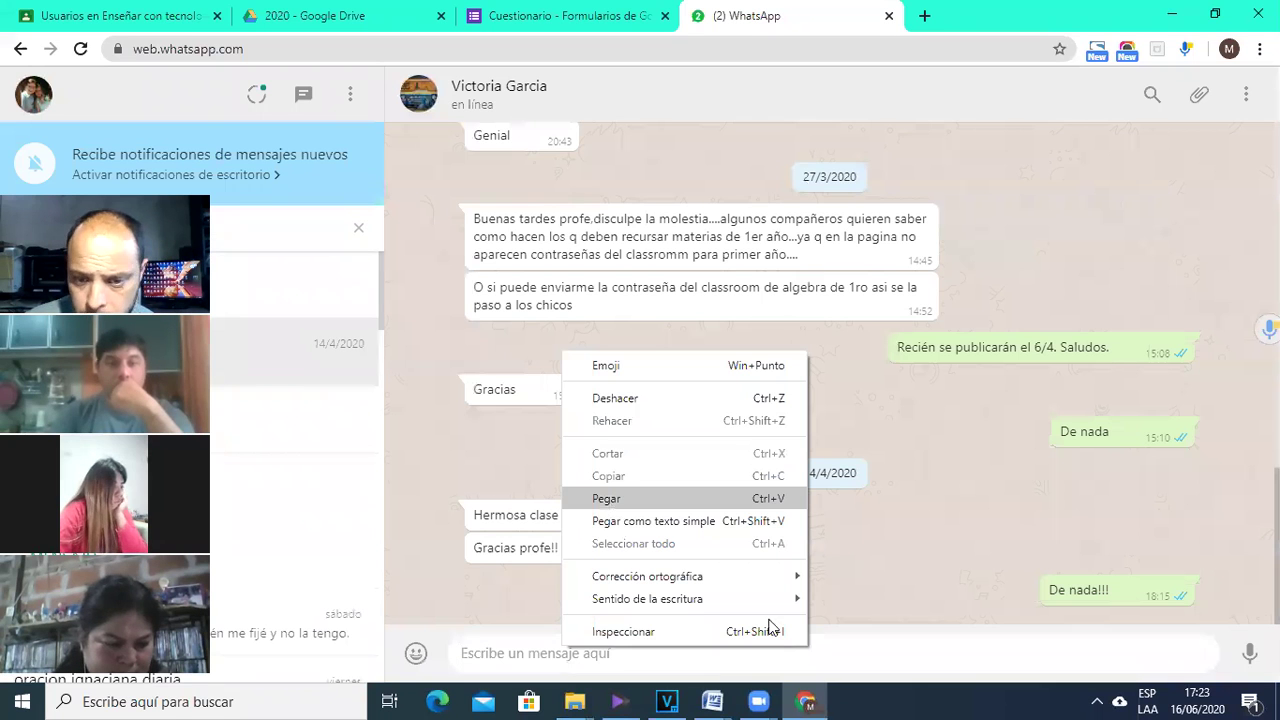
left_click(606, 498)
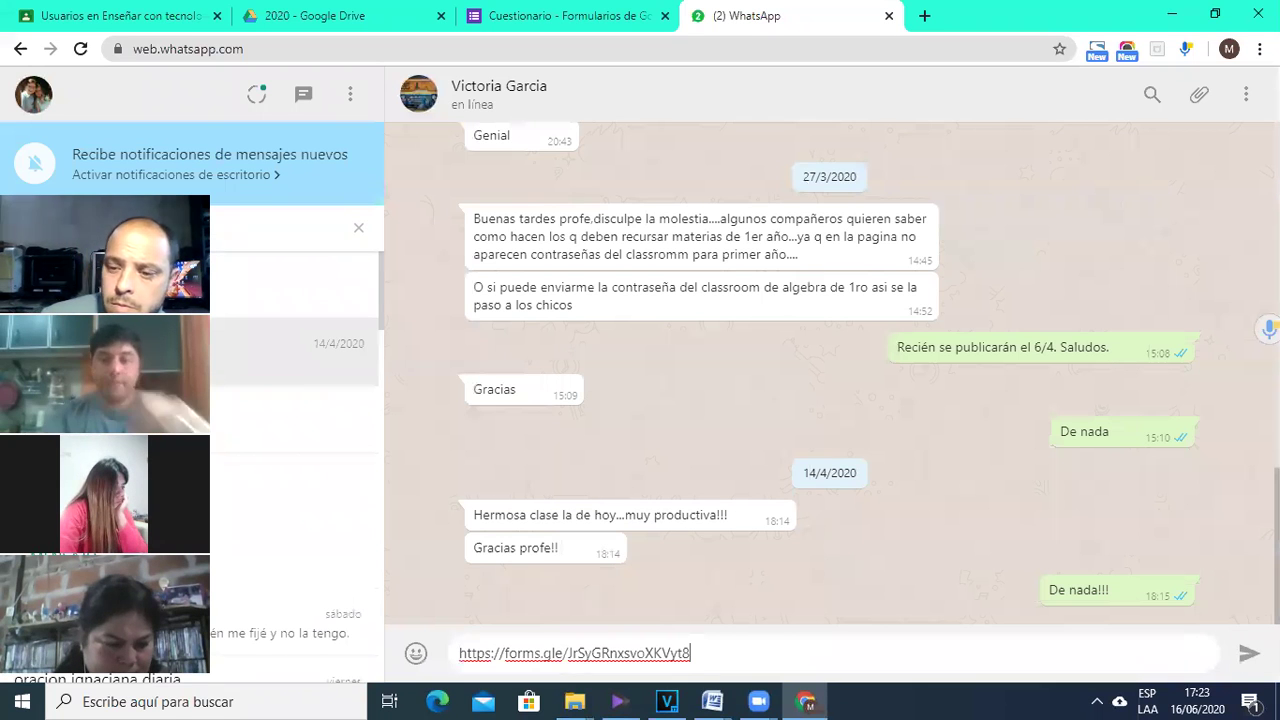
key("Return")
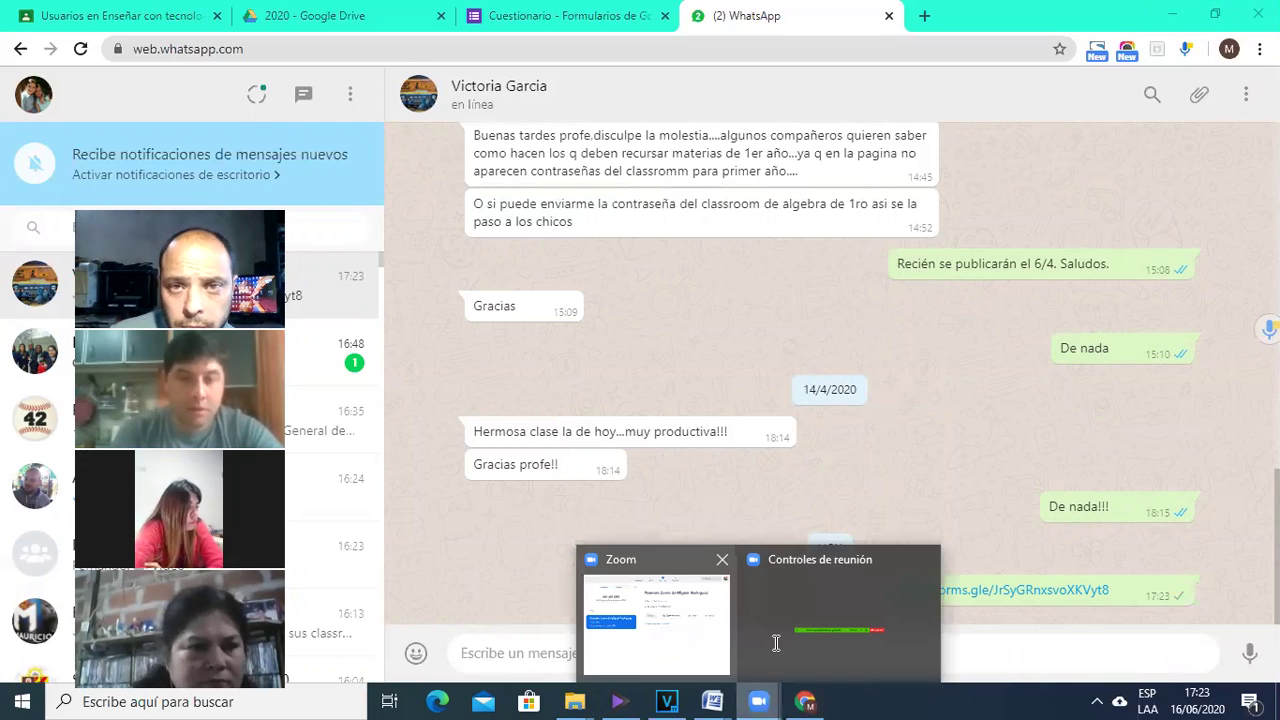
Return to the Cuestionario form and close its Enviar formulario dialog
left_click(497, 15)
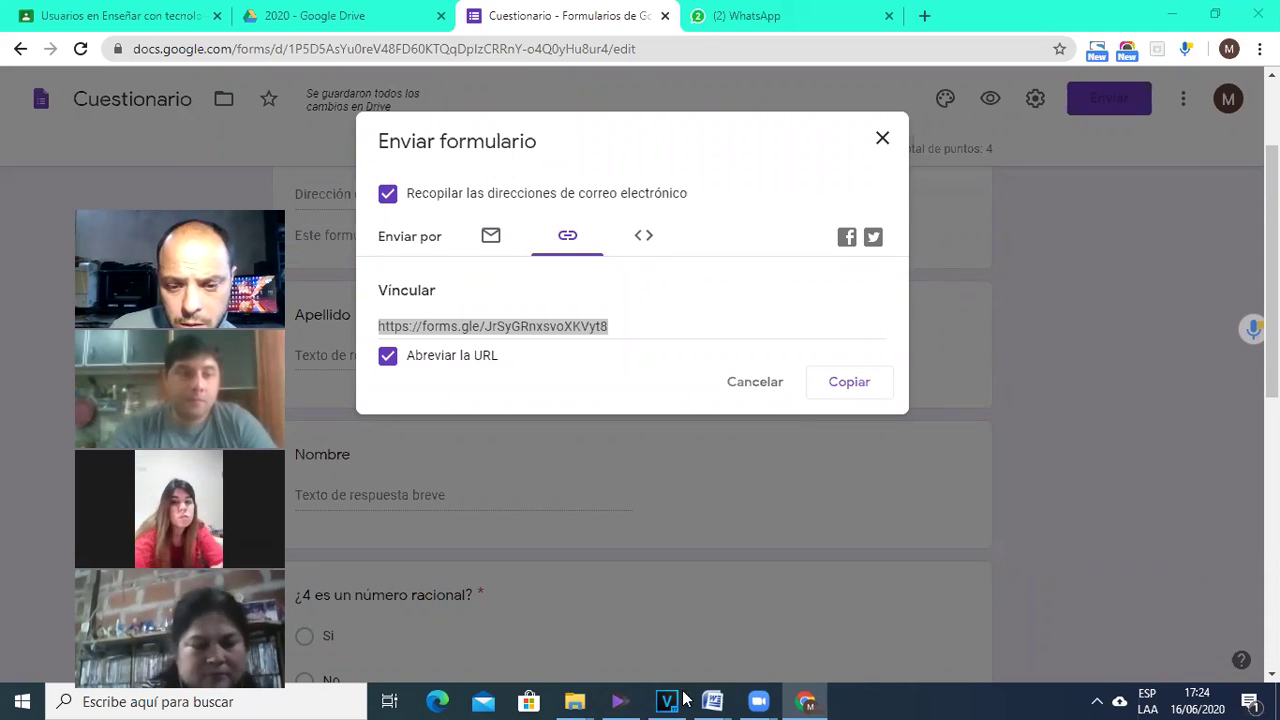
mouse_move(758, 701)
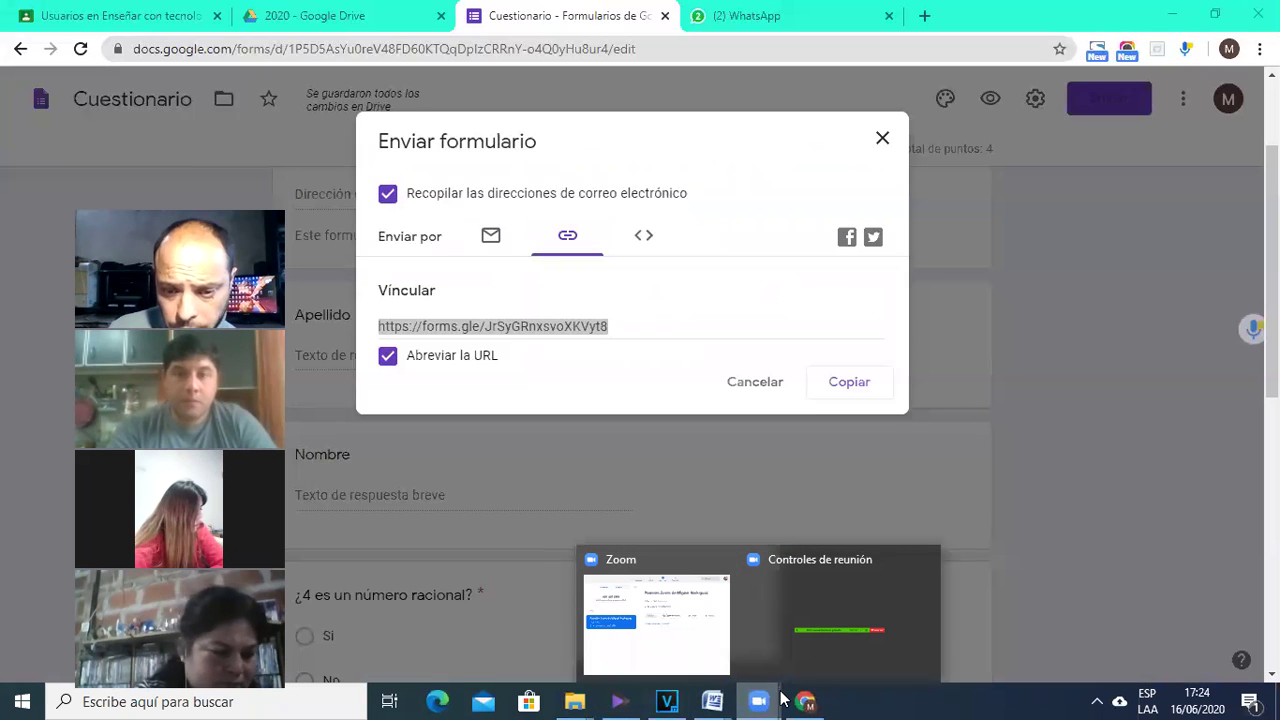
left_click(805, 701)
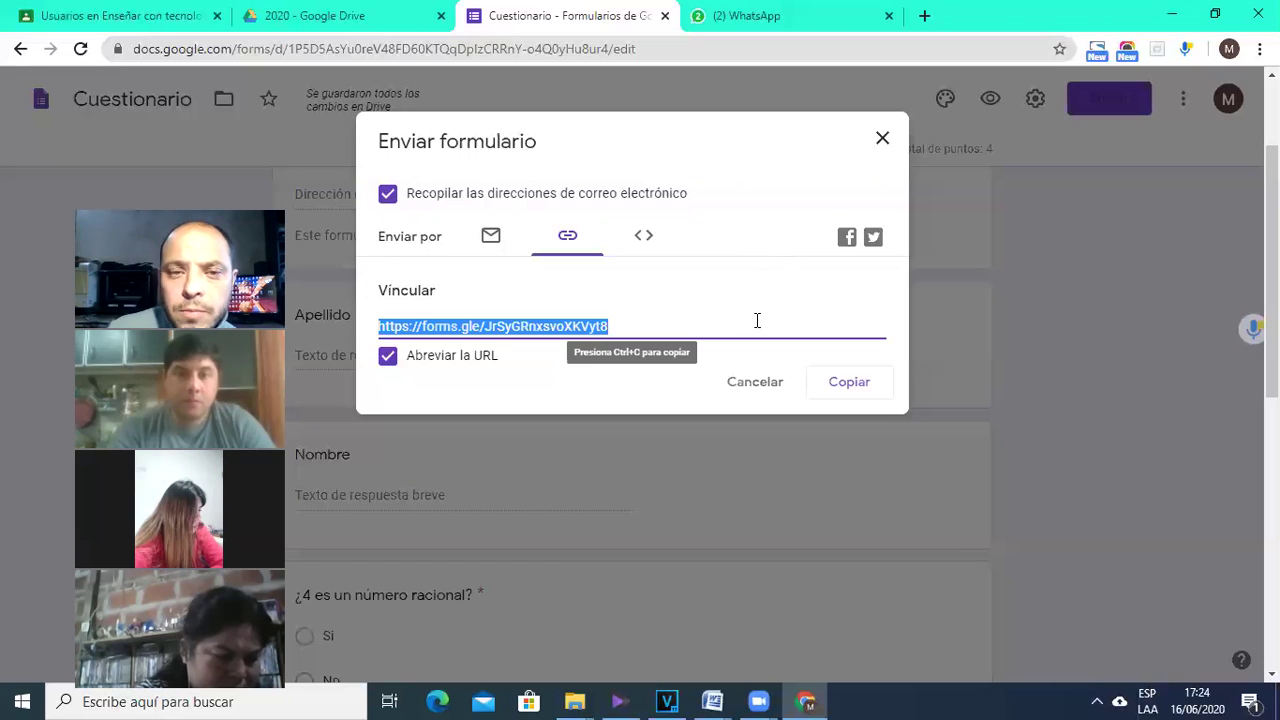
left_click(884, 141)
left_click(883, 140)
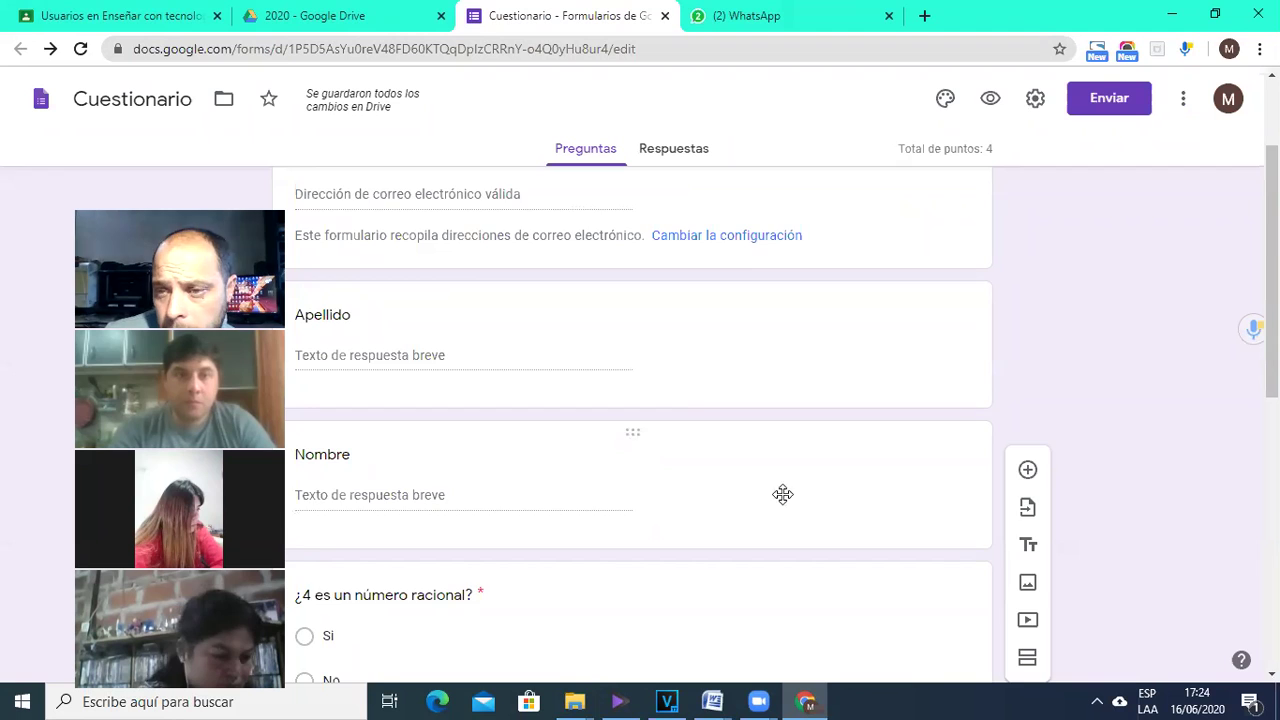
scroll(780, 494, "up", 1)
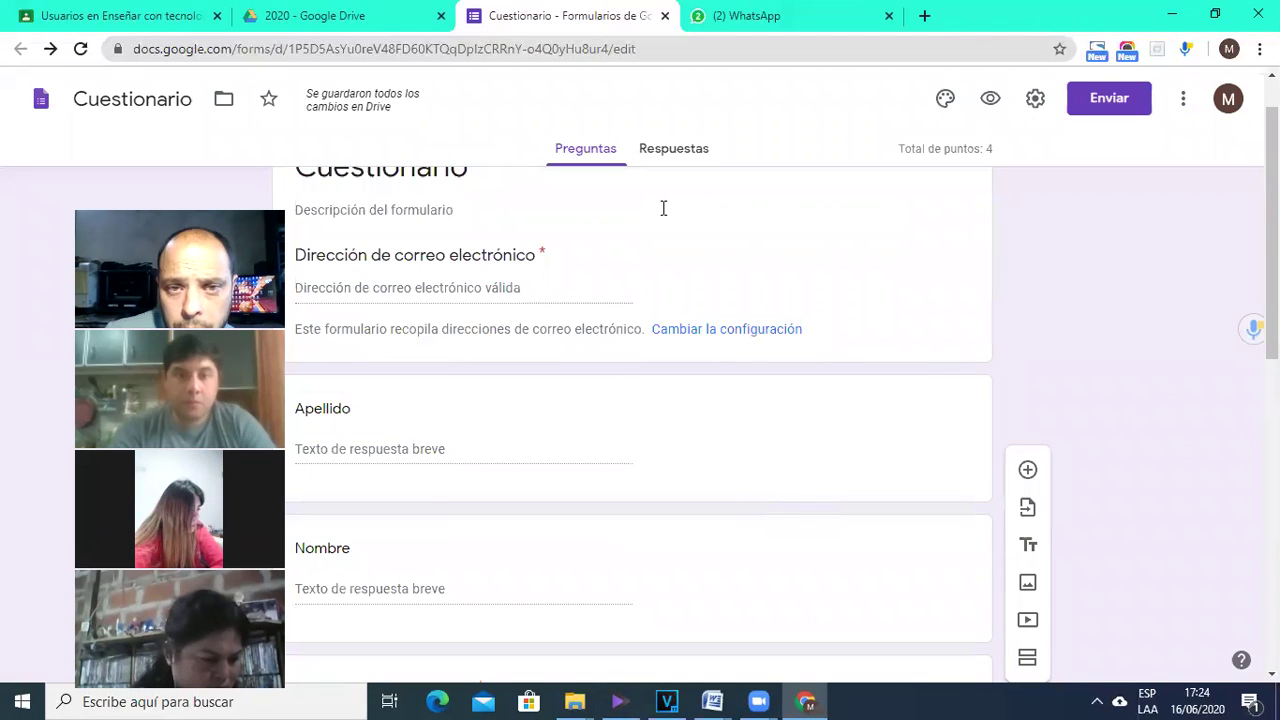